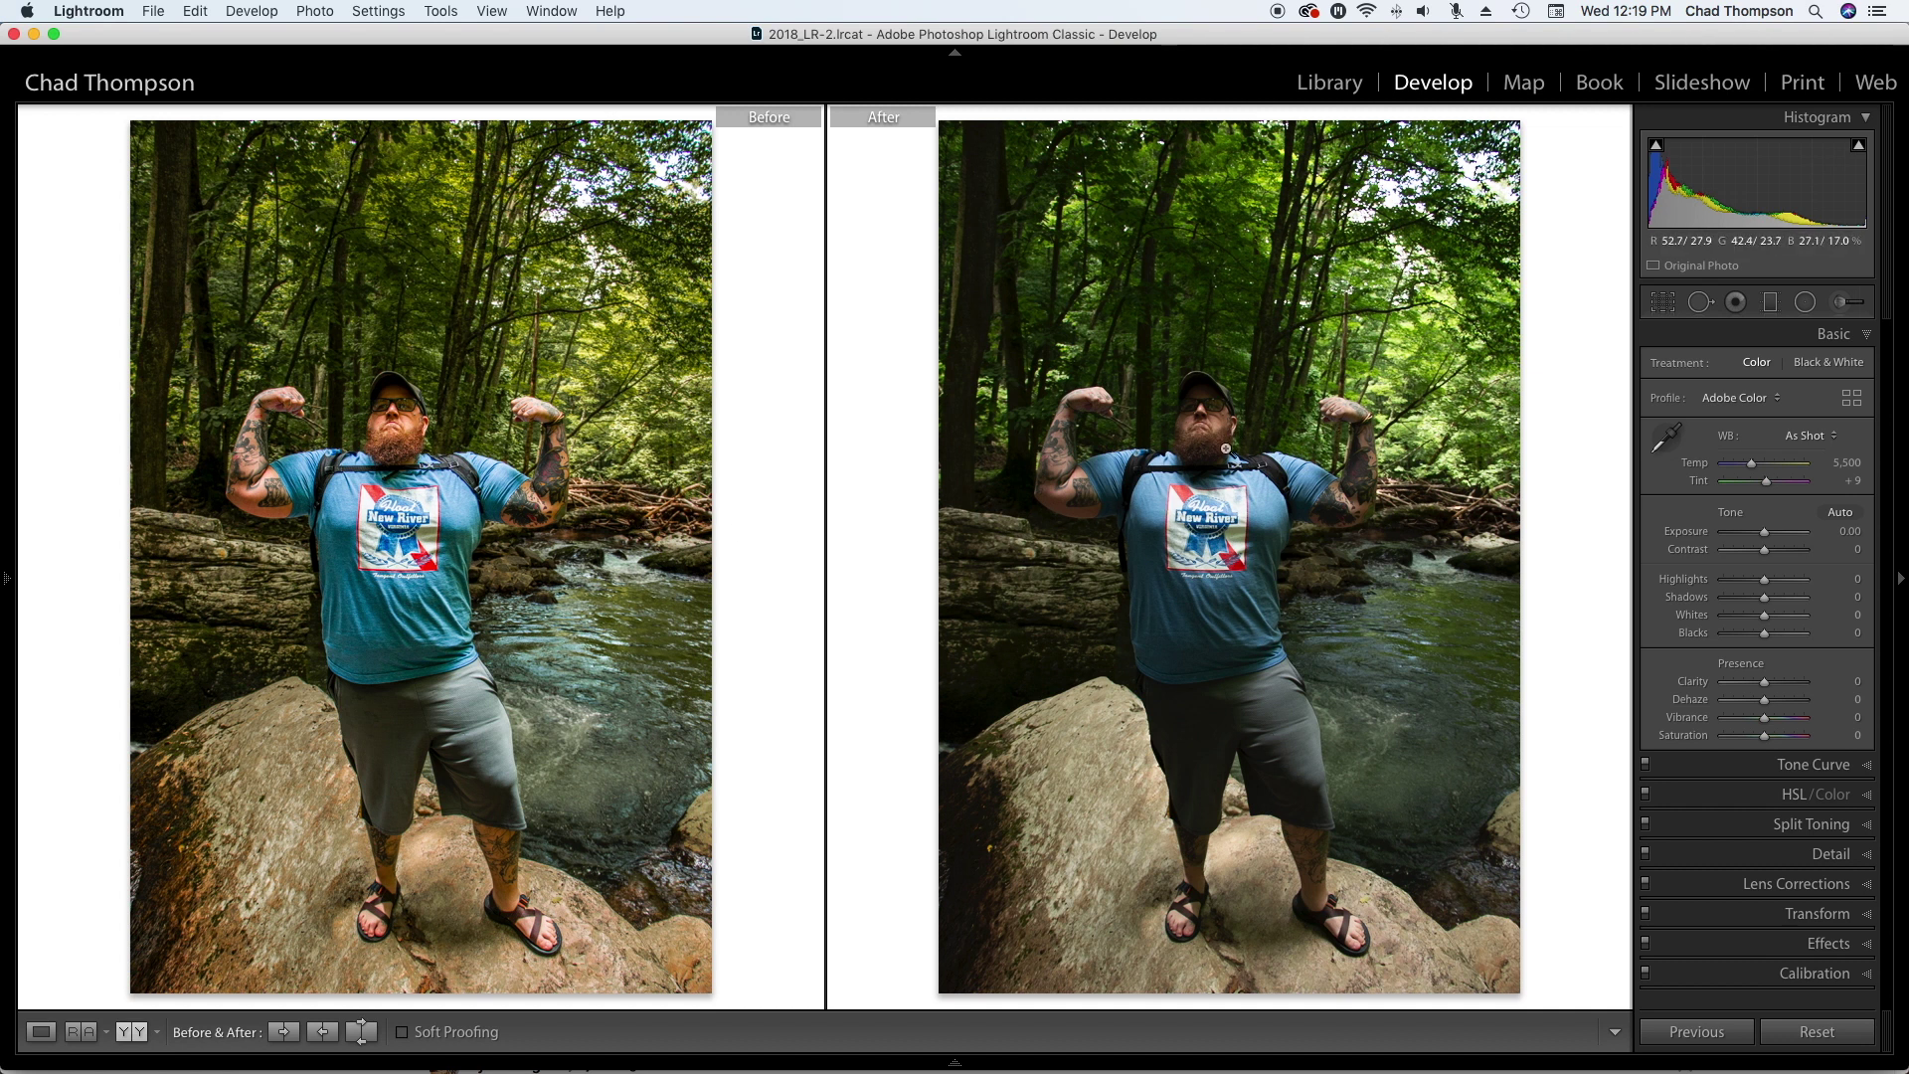
# Show a single photo in Loupe view, view the finished edit of the flexing man, and return to its unedited copy.
pyautogui.click(41, 1031)
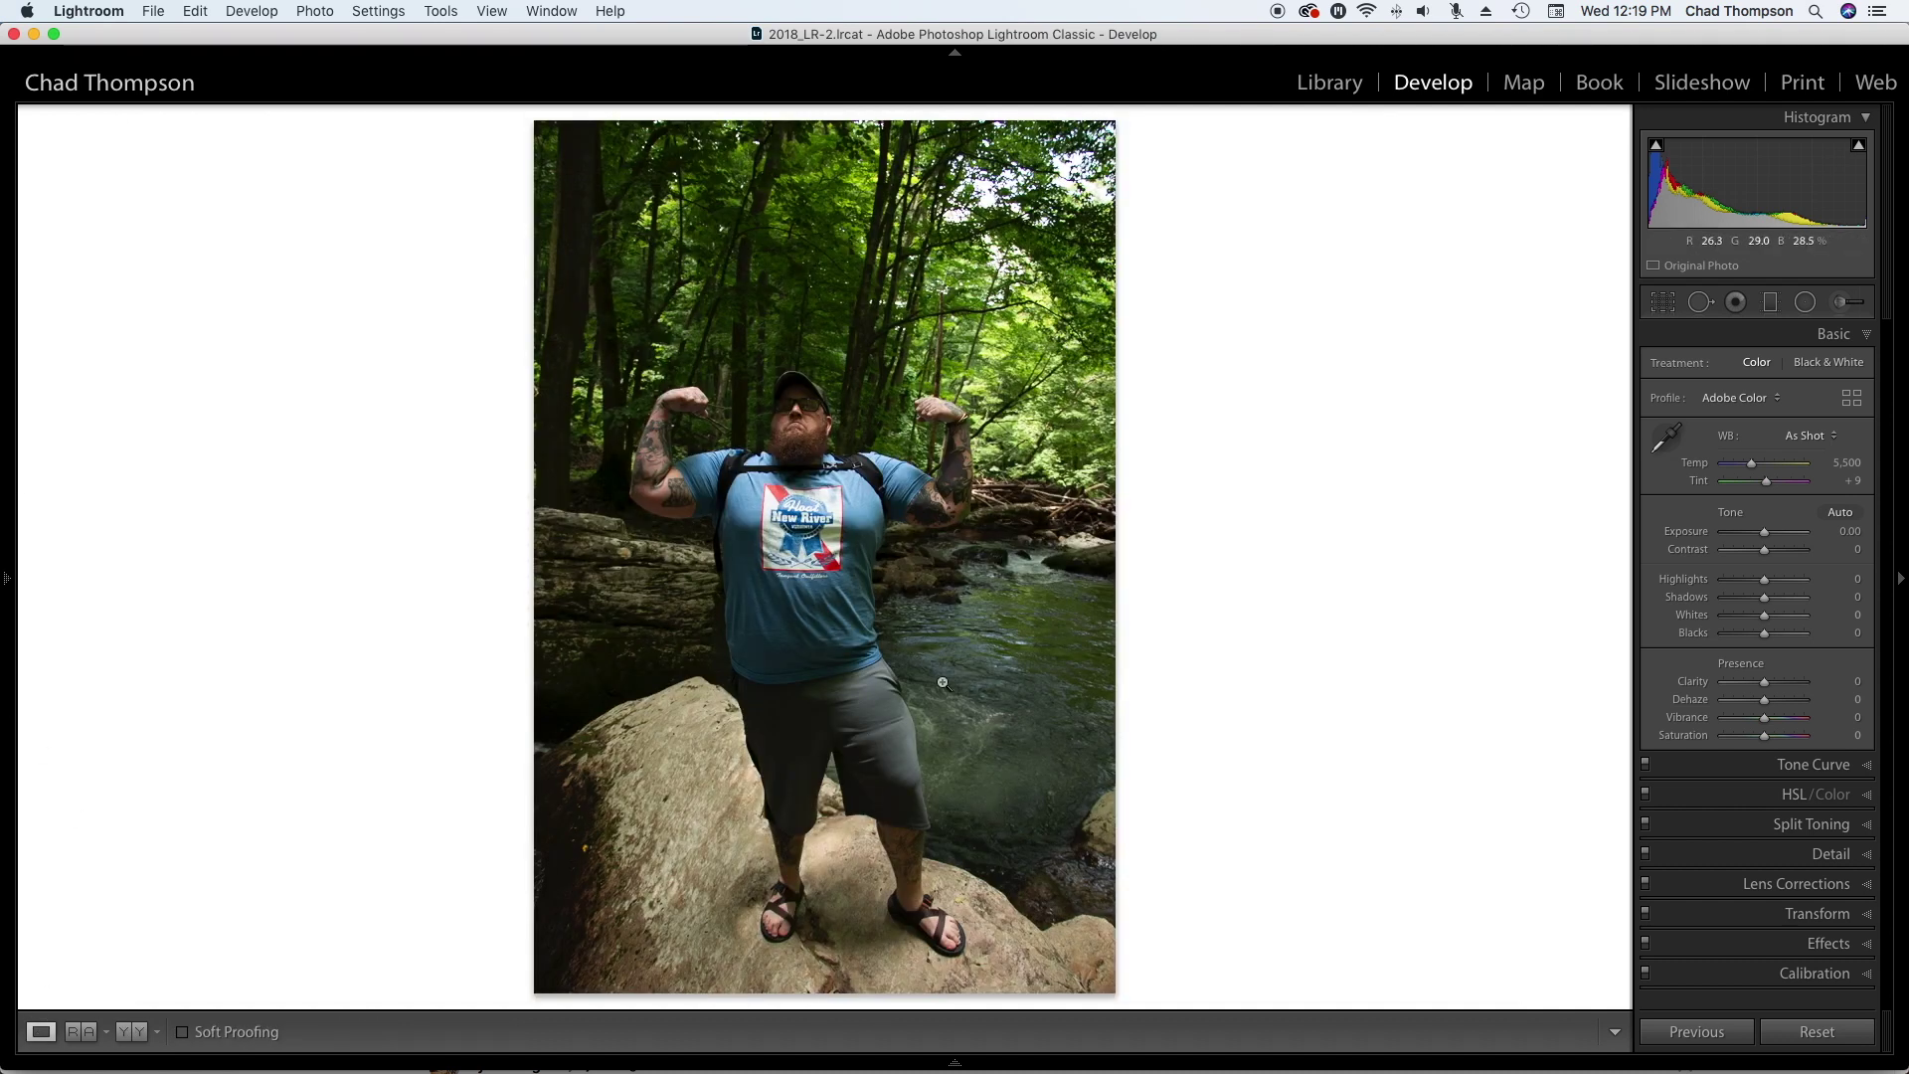
pyautogui.moveTo(945, 1066)
pyautogui.click(881, 1003)
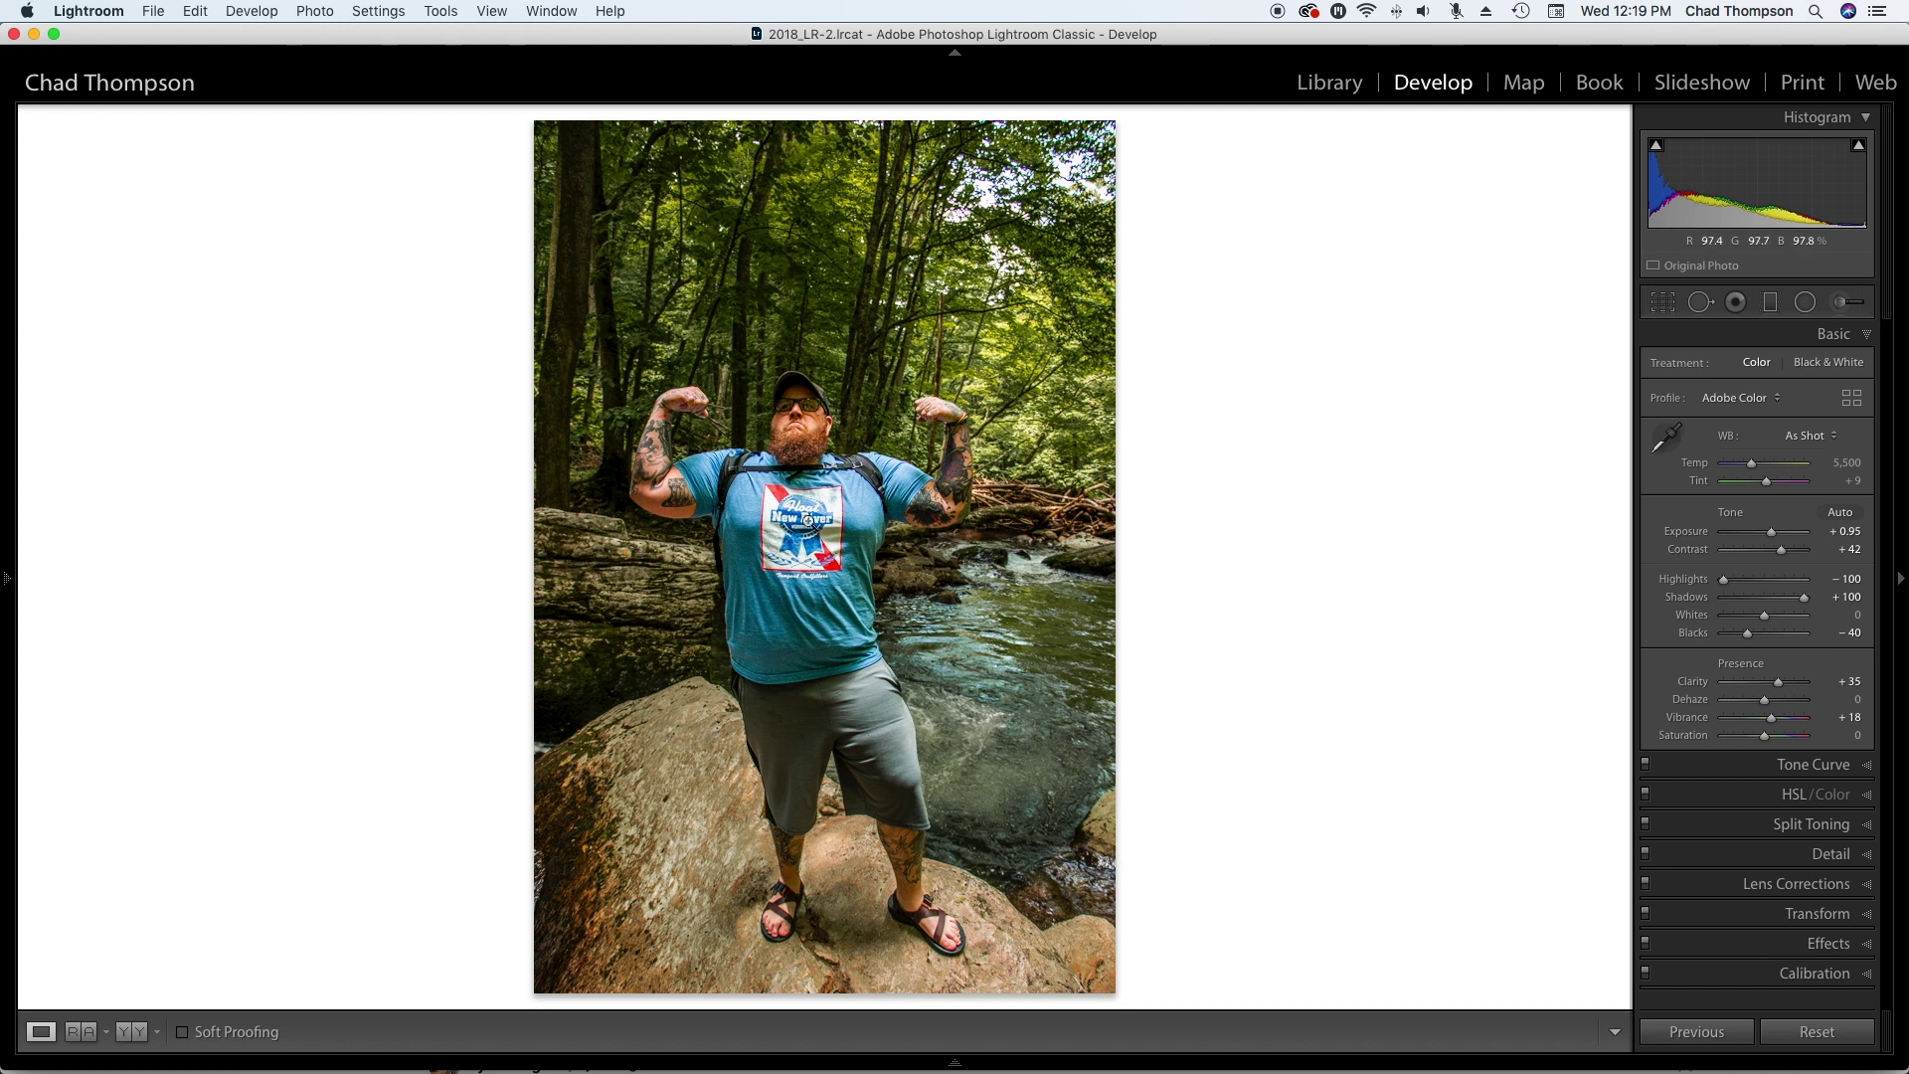
pyautogui.moveTo(939, 1054)
pyautogui.click(1024, 997)
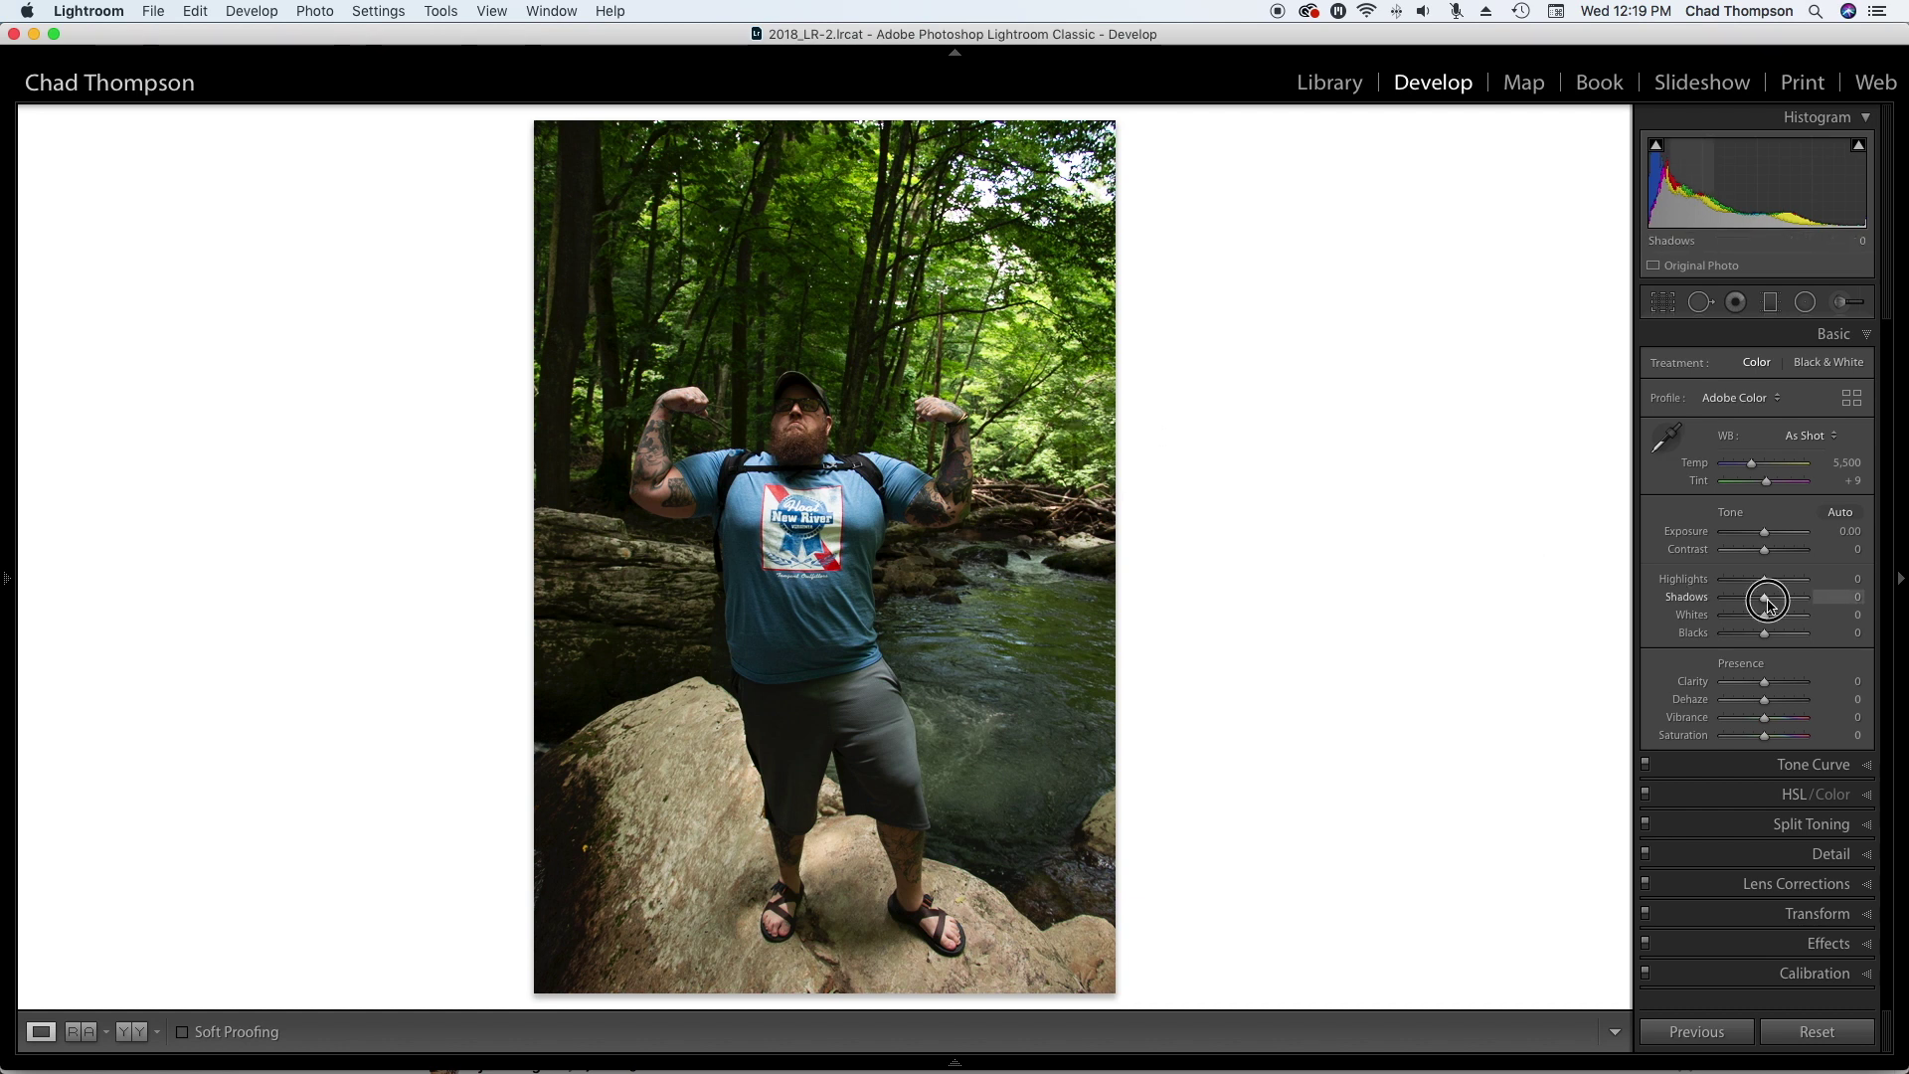
# Balance the tones with Shadows +100, Highlights -100, Exposure +0.55, Contrast +29 and Blacks -22.
pyautogui.moveTo(1769, 609); pyautogui.dragTo(1811, 597)
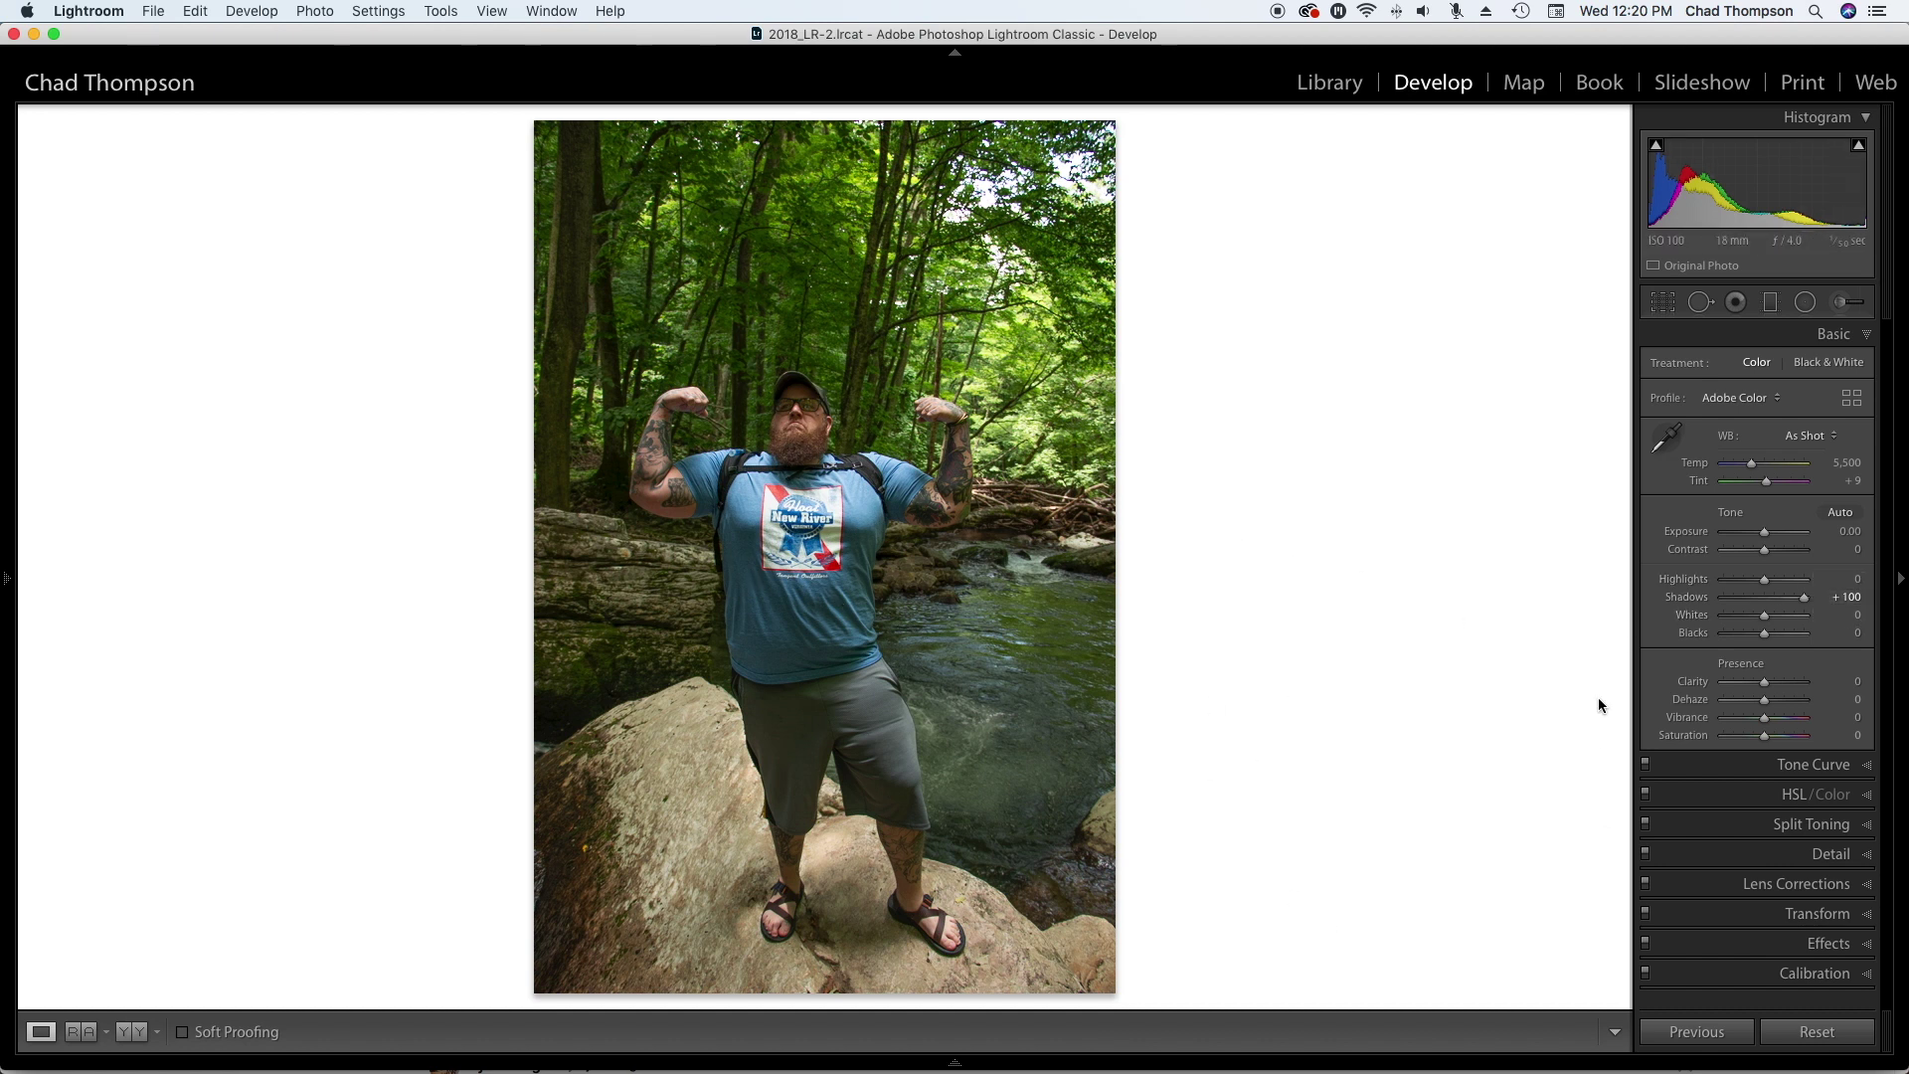
pyautogui.click(1764, 582)
pyautogui.moveTo(1764, 587); pyautogui.dragTo(1707, 587)
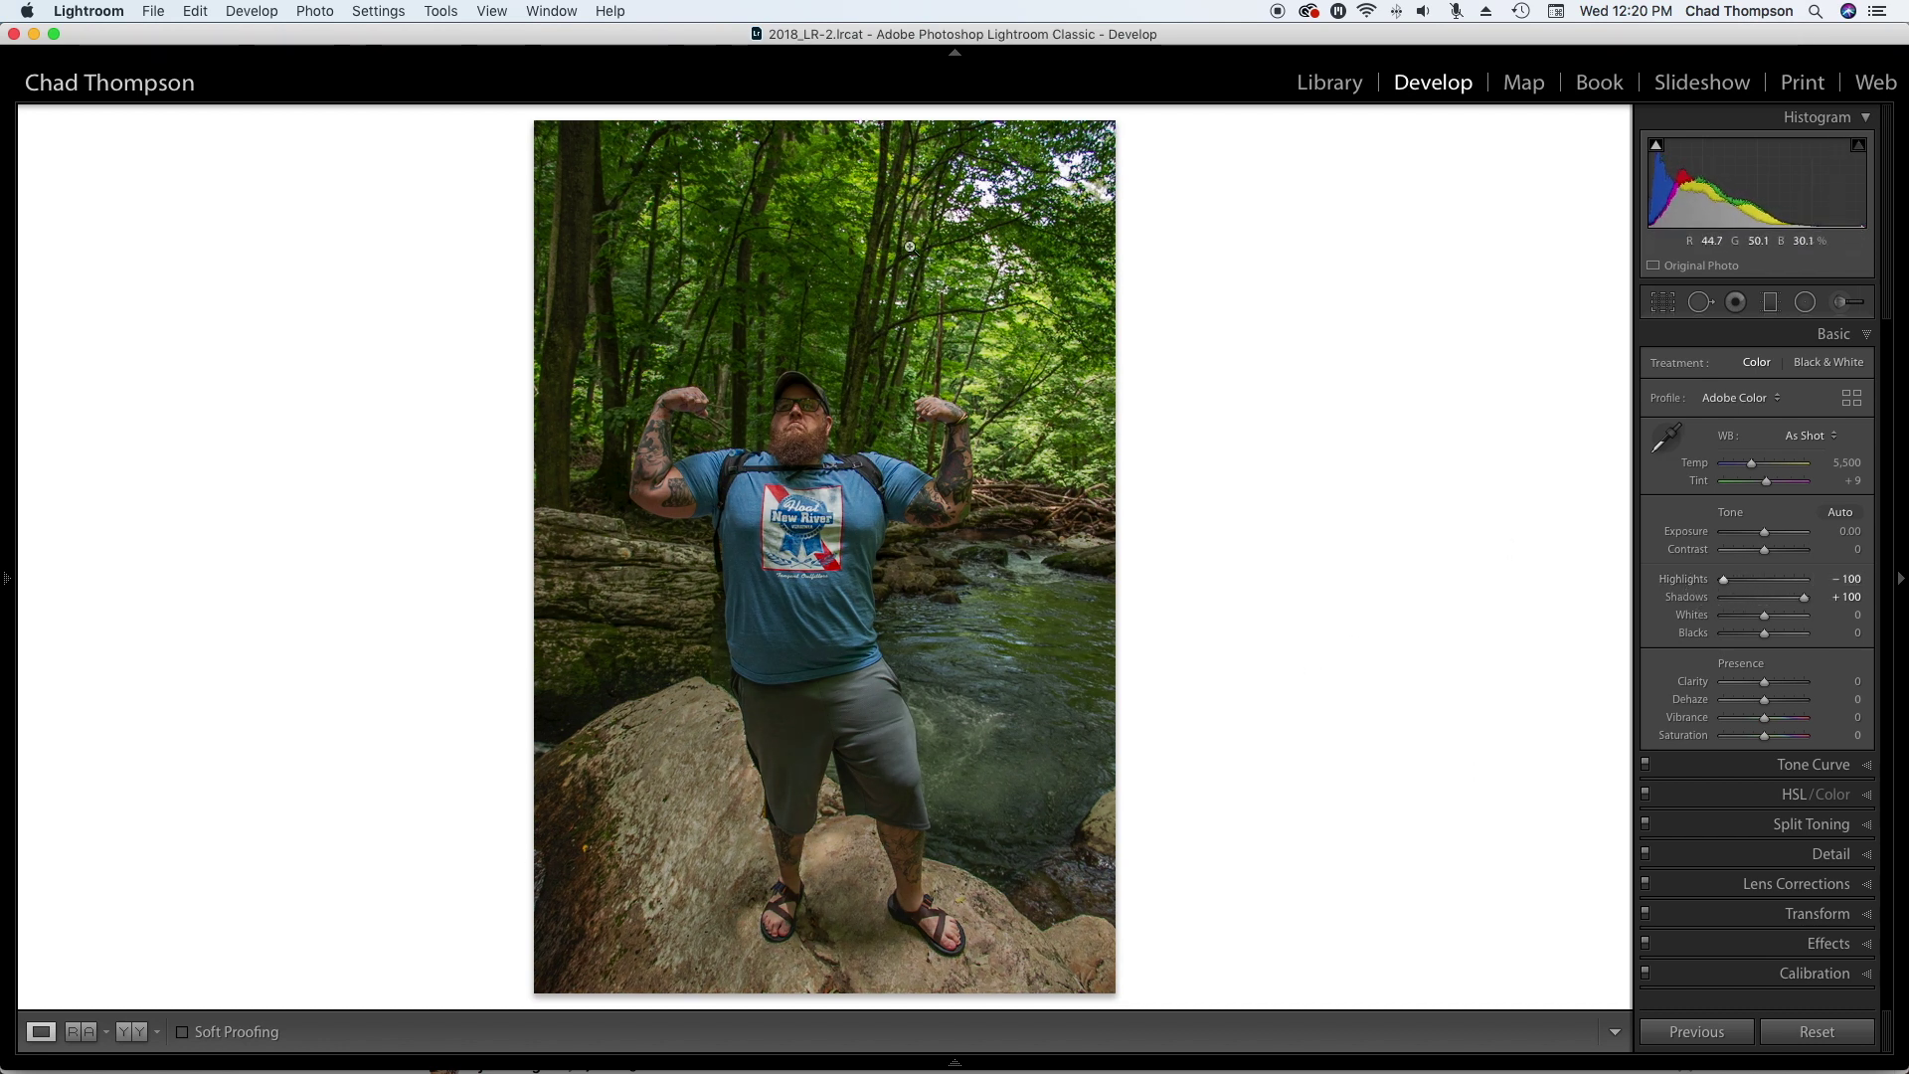
pyautogui.moveTo(1774, 540); pyautogui.dragTo(1766, 531)
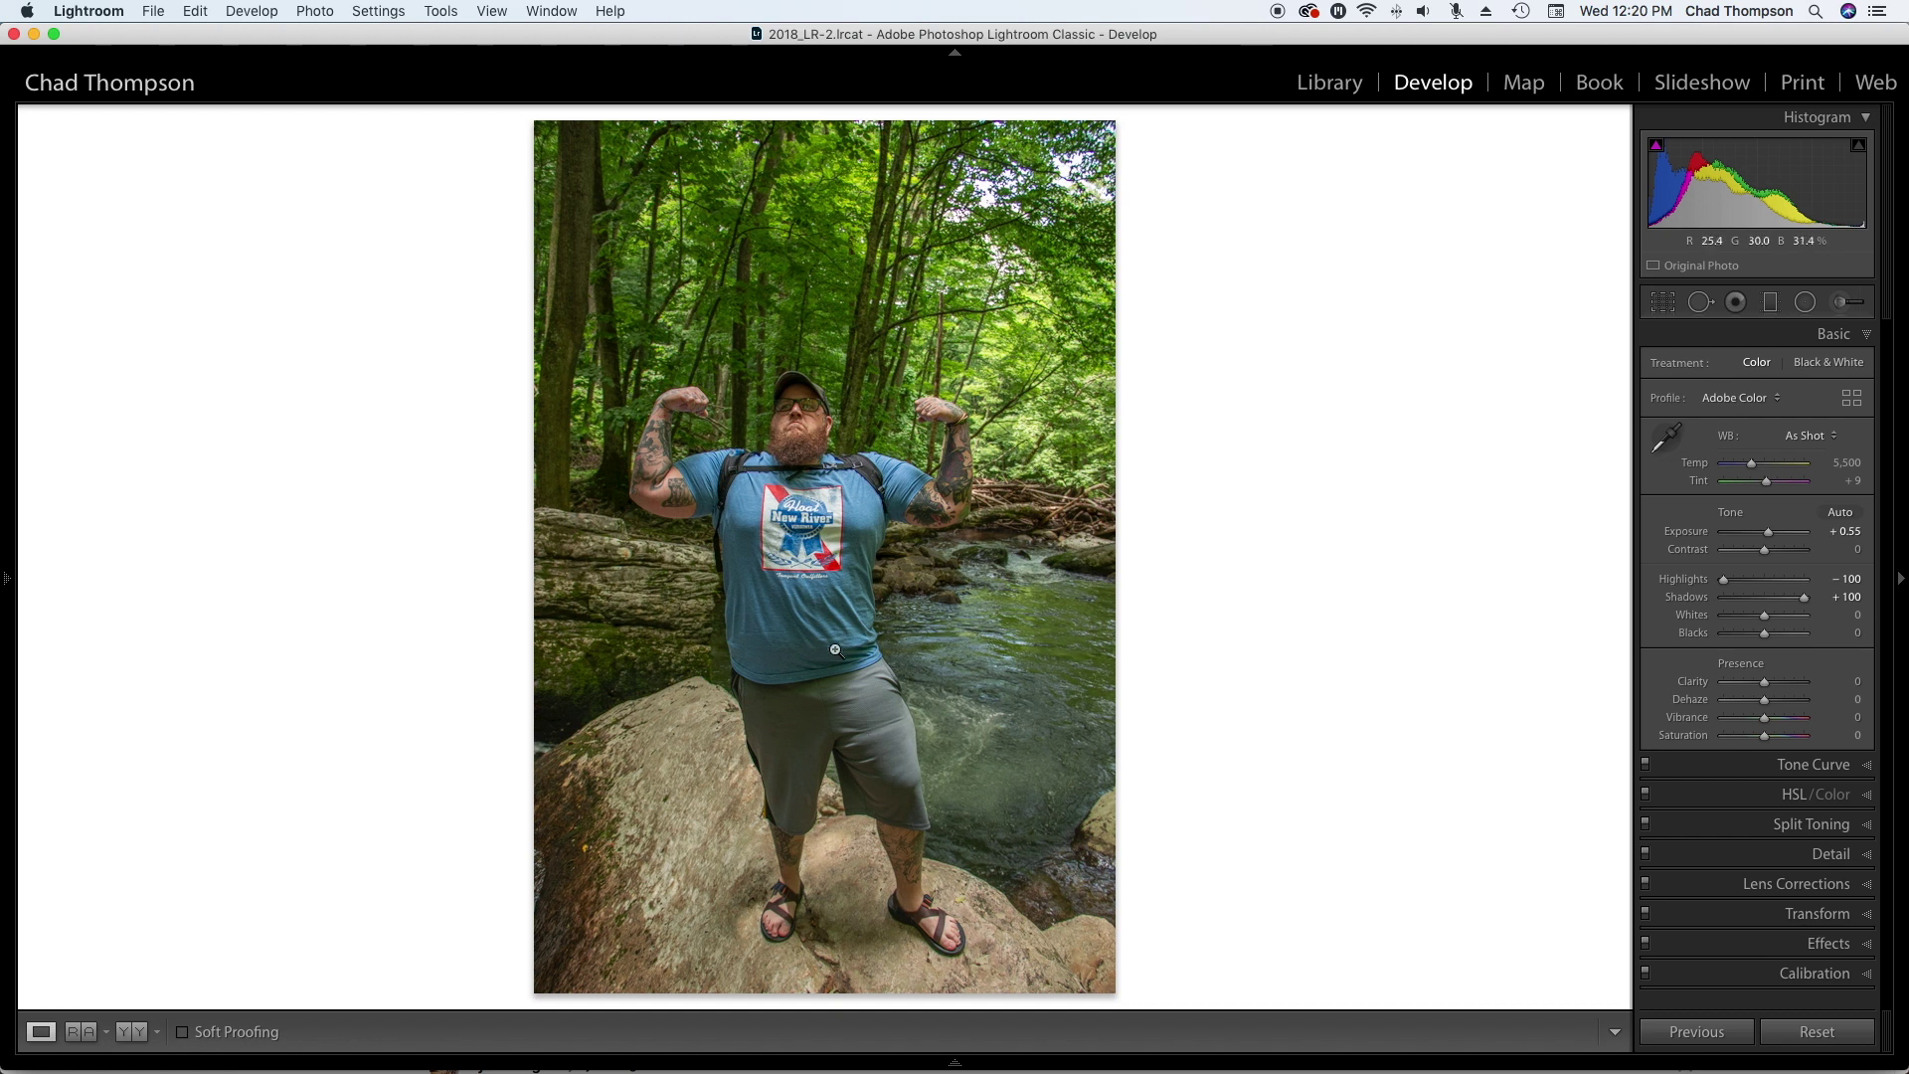
pyautogui.moveTo(1764, 550); pyautogui.dragTo(1775, 554)
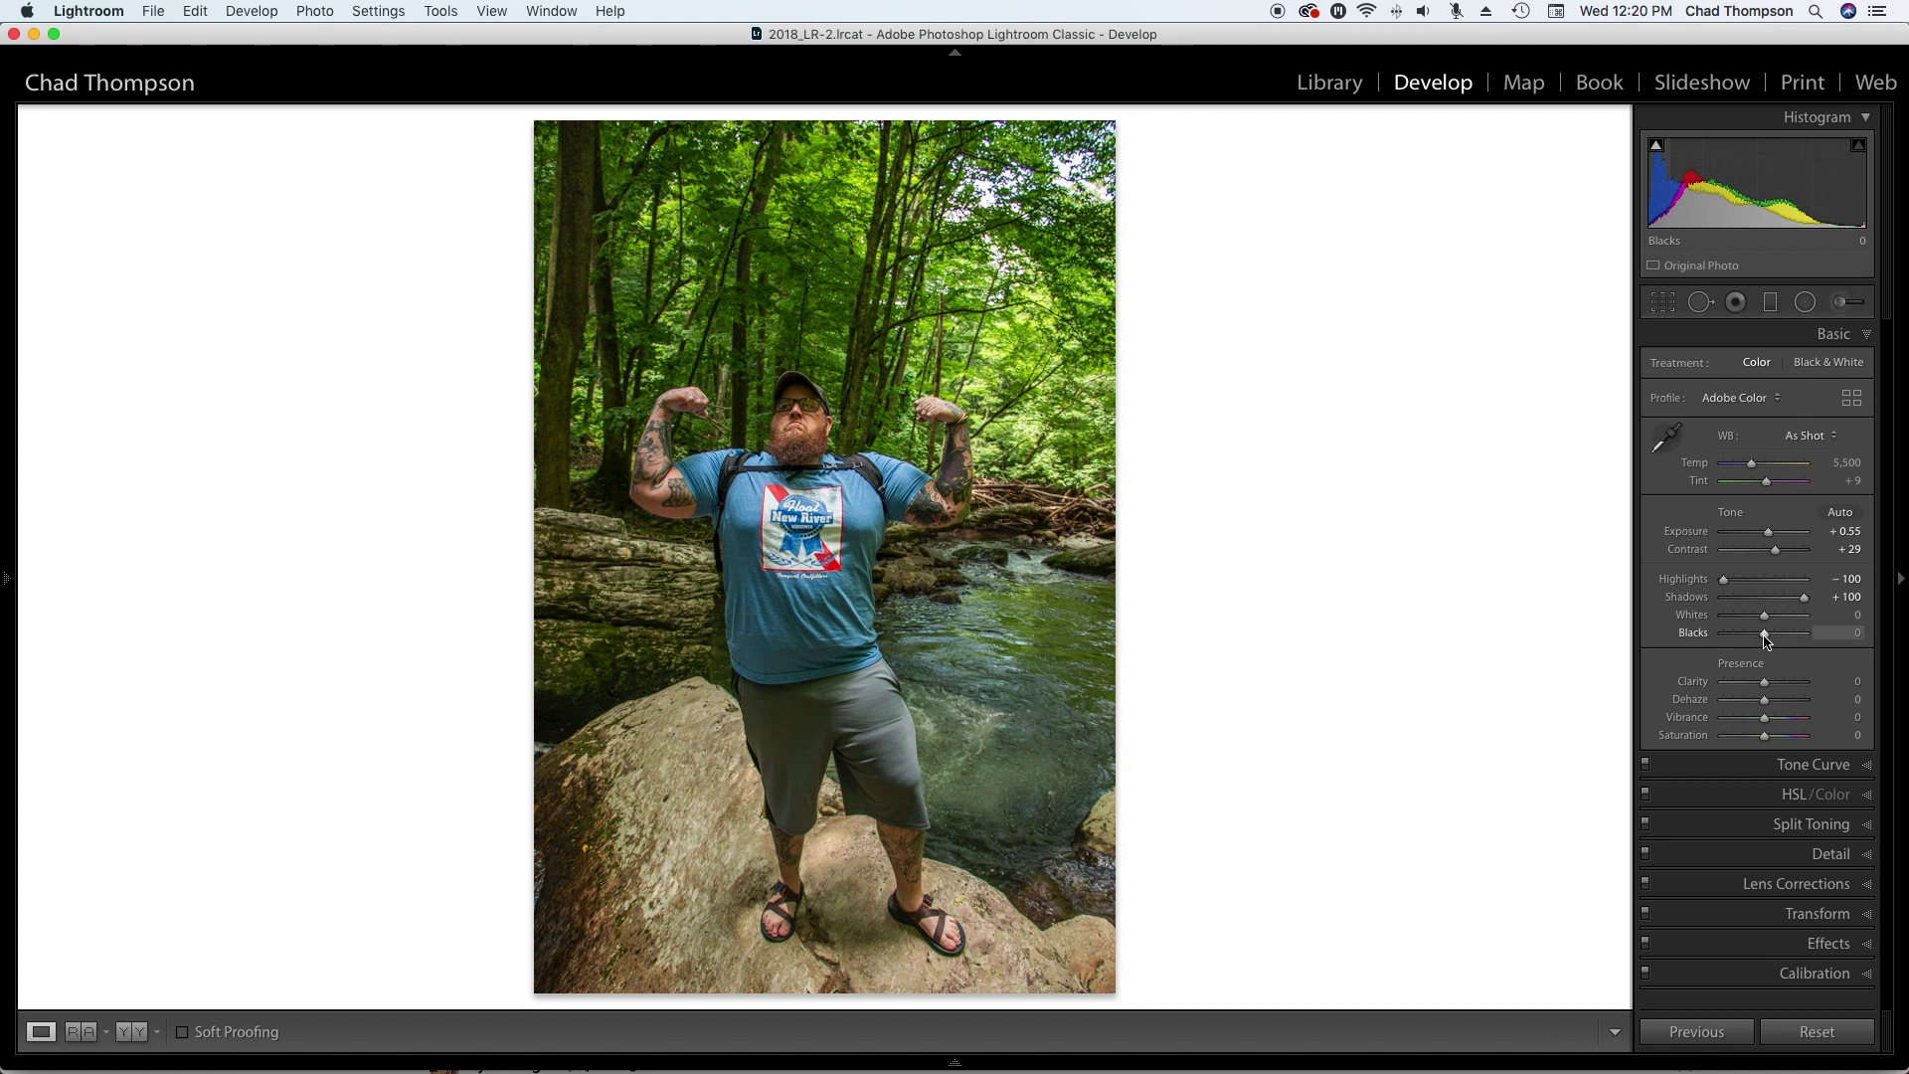
pyautogui.moveTo(1765, 639); pyautogui.dragTo(1757, 637)
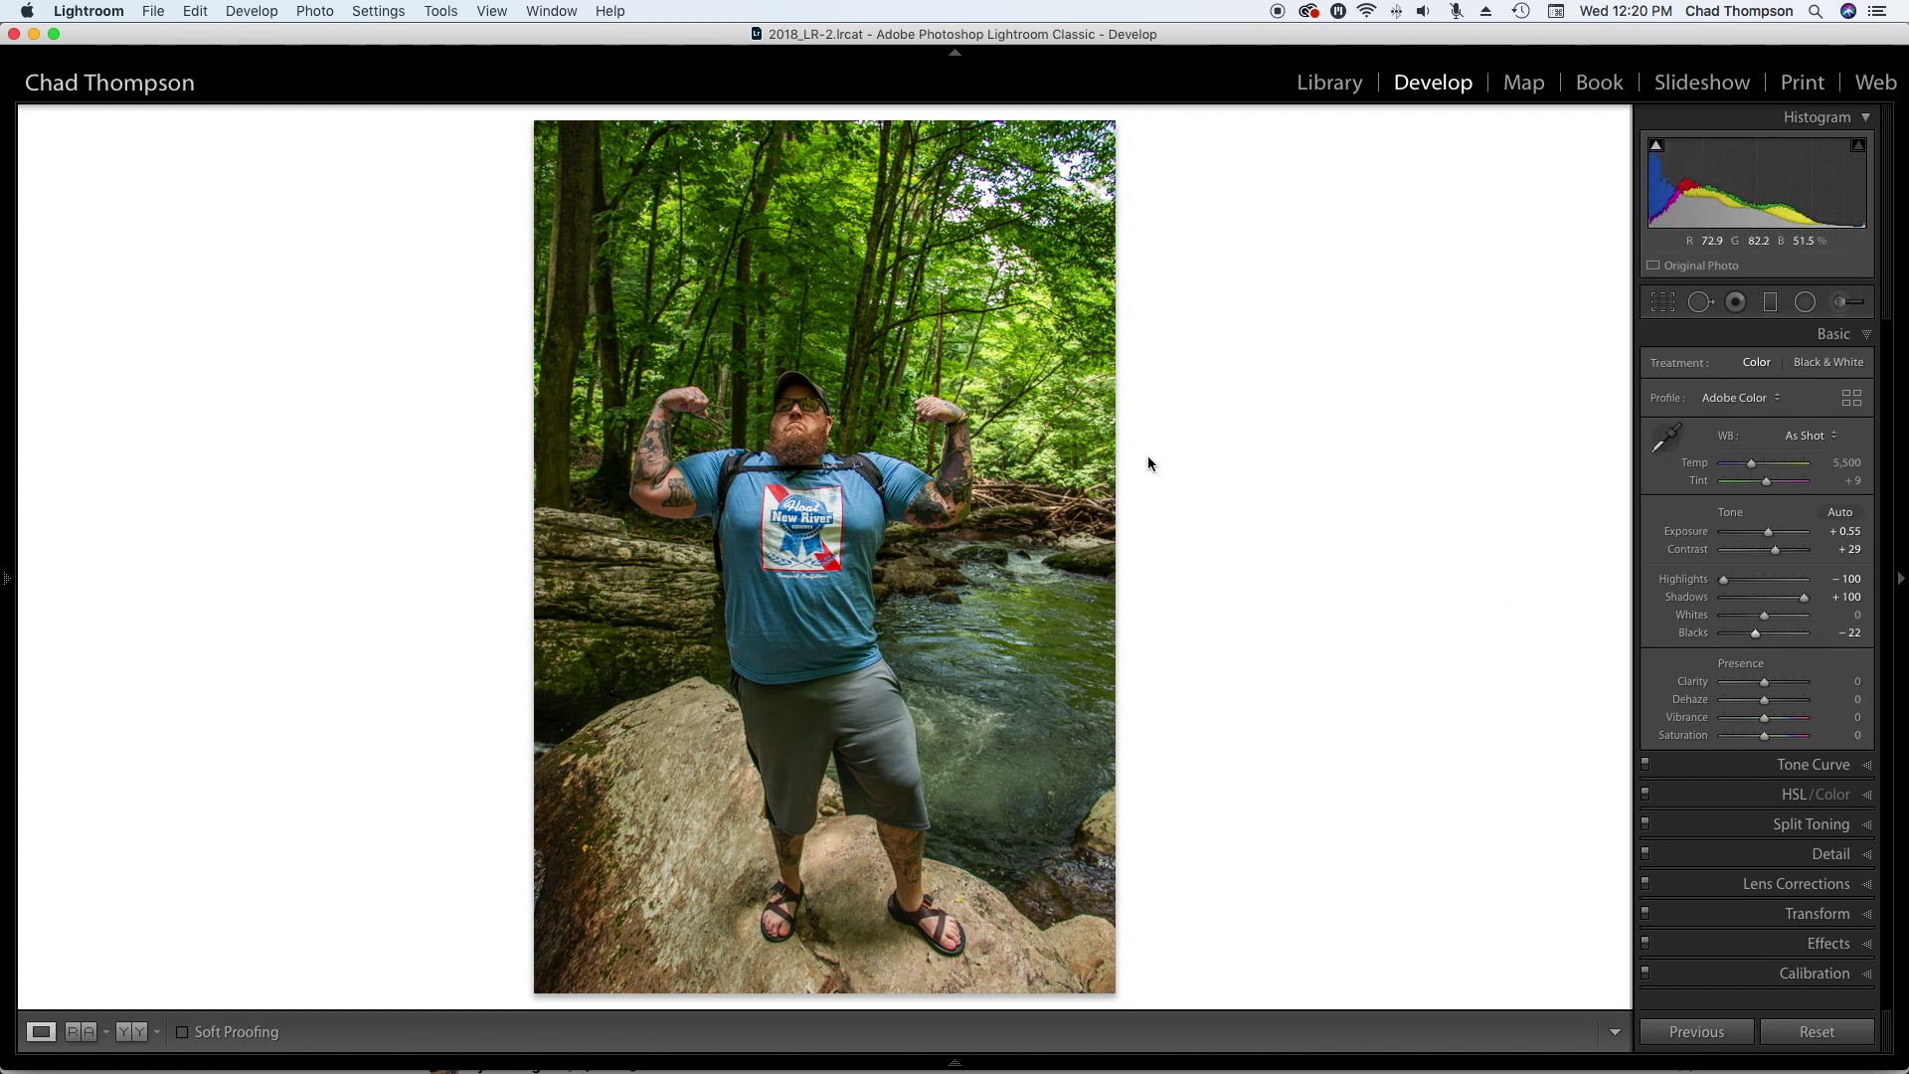
# Set Clarity to +16, Vibrance to +25 and Saturation to -7, and warm the white balance temperature to 6,339.
pyautogui.moveTo(1764, 686); pyautogui.dragTo(1769, 690)
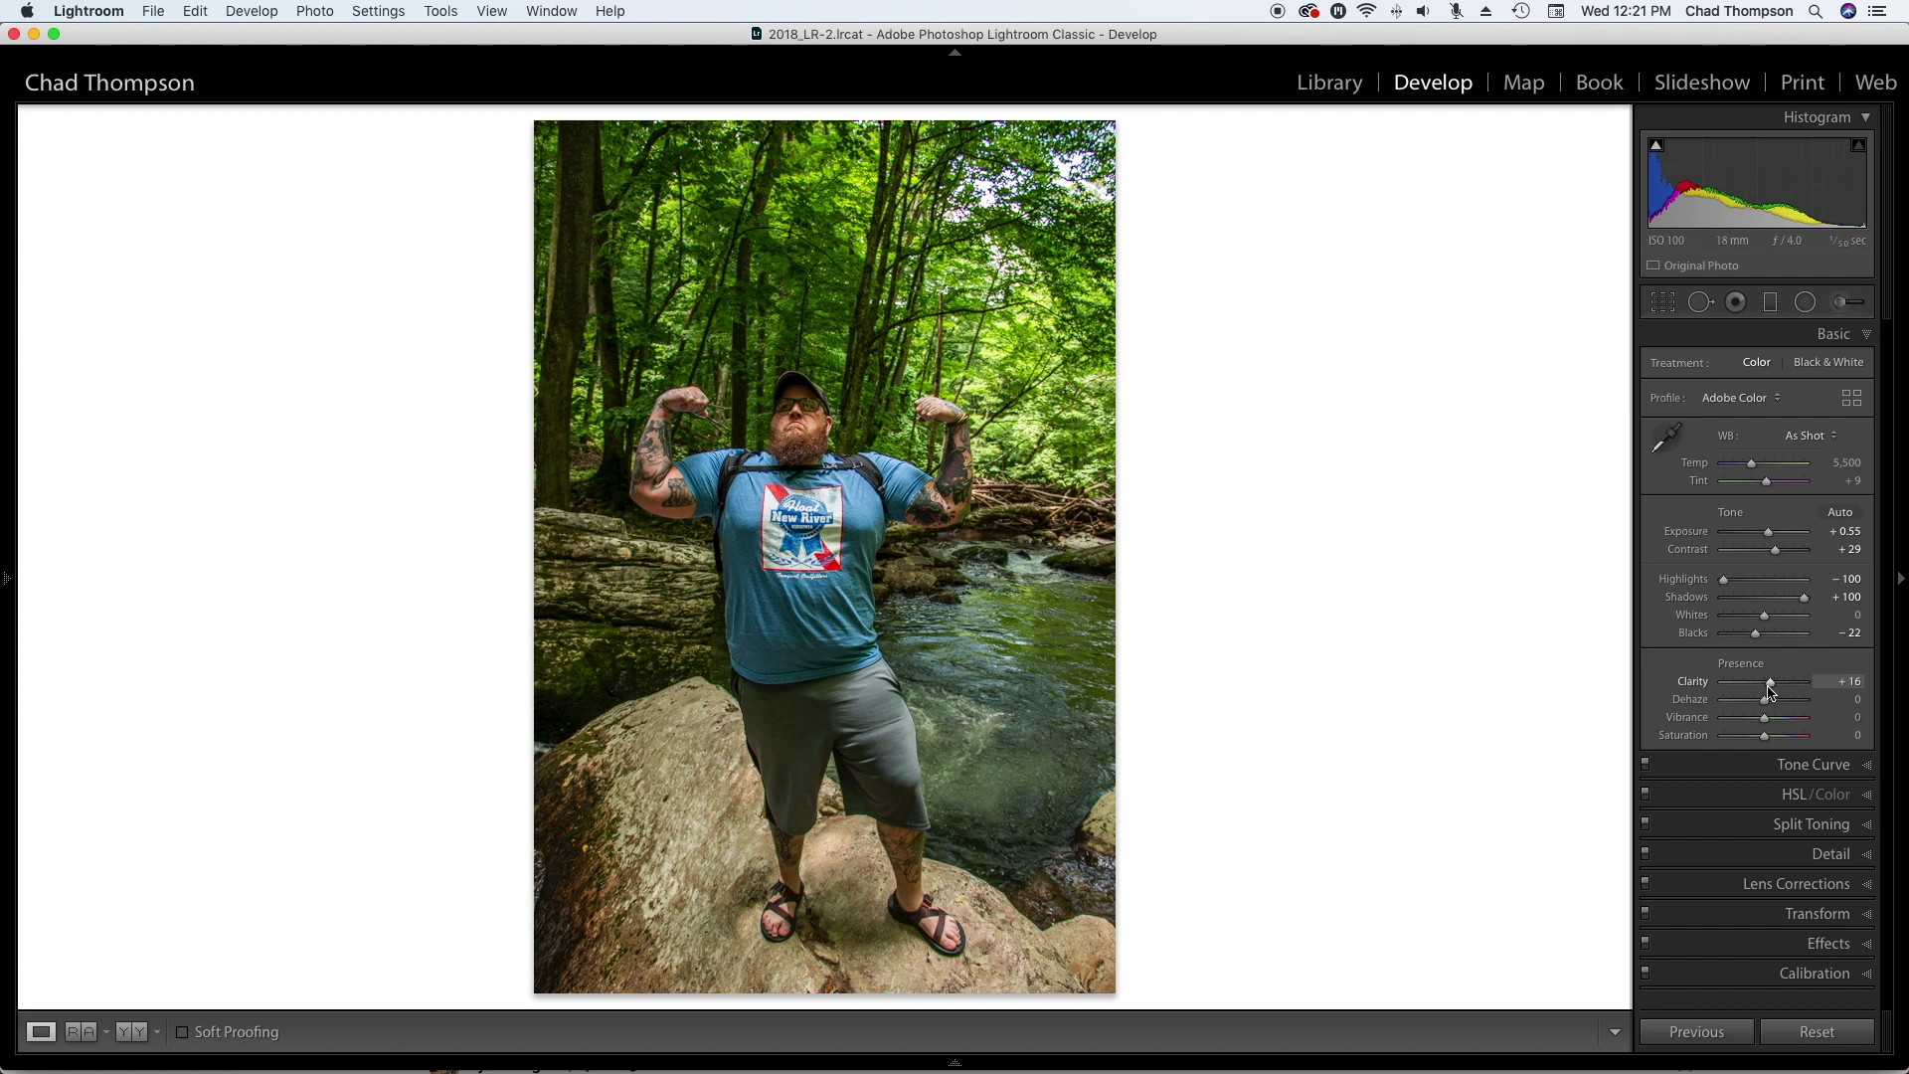
pyautogui.moveTo(1764, 721); pyautogui.dragTo(1775, 724)
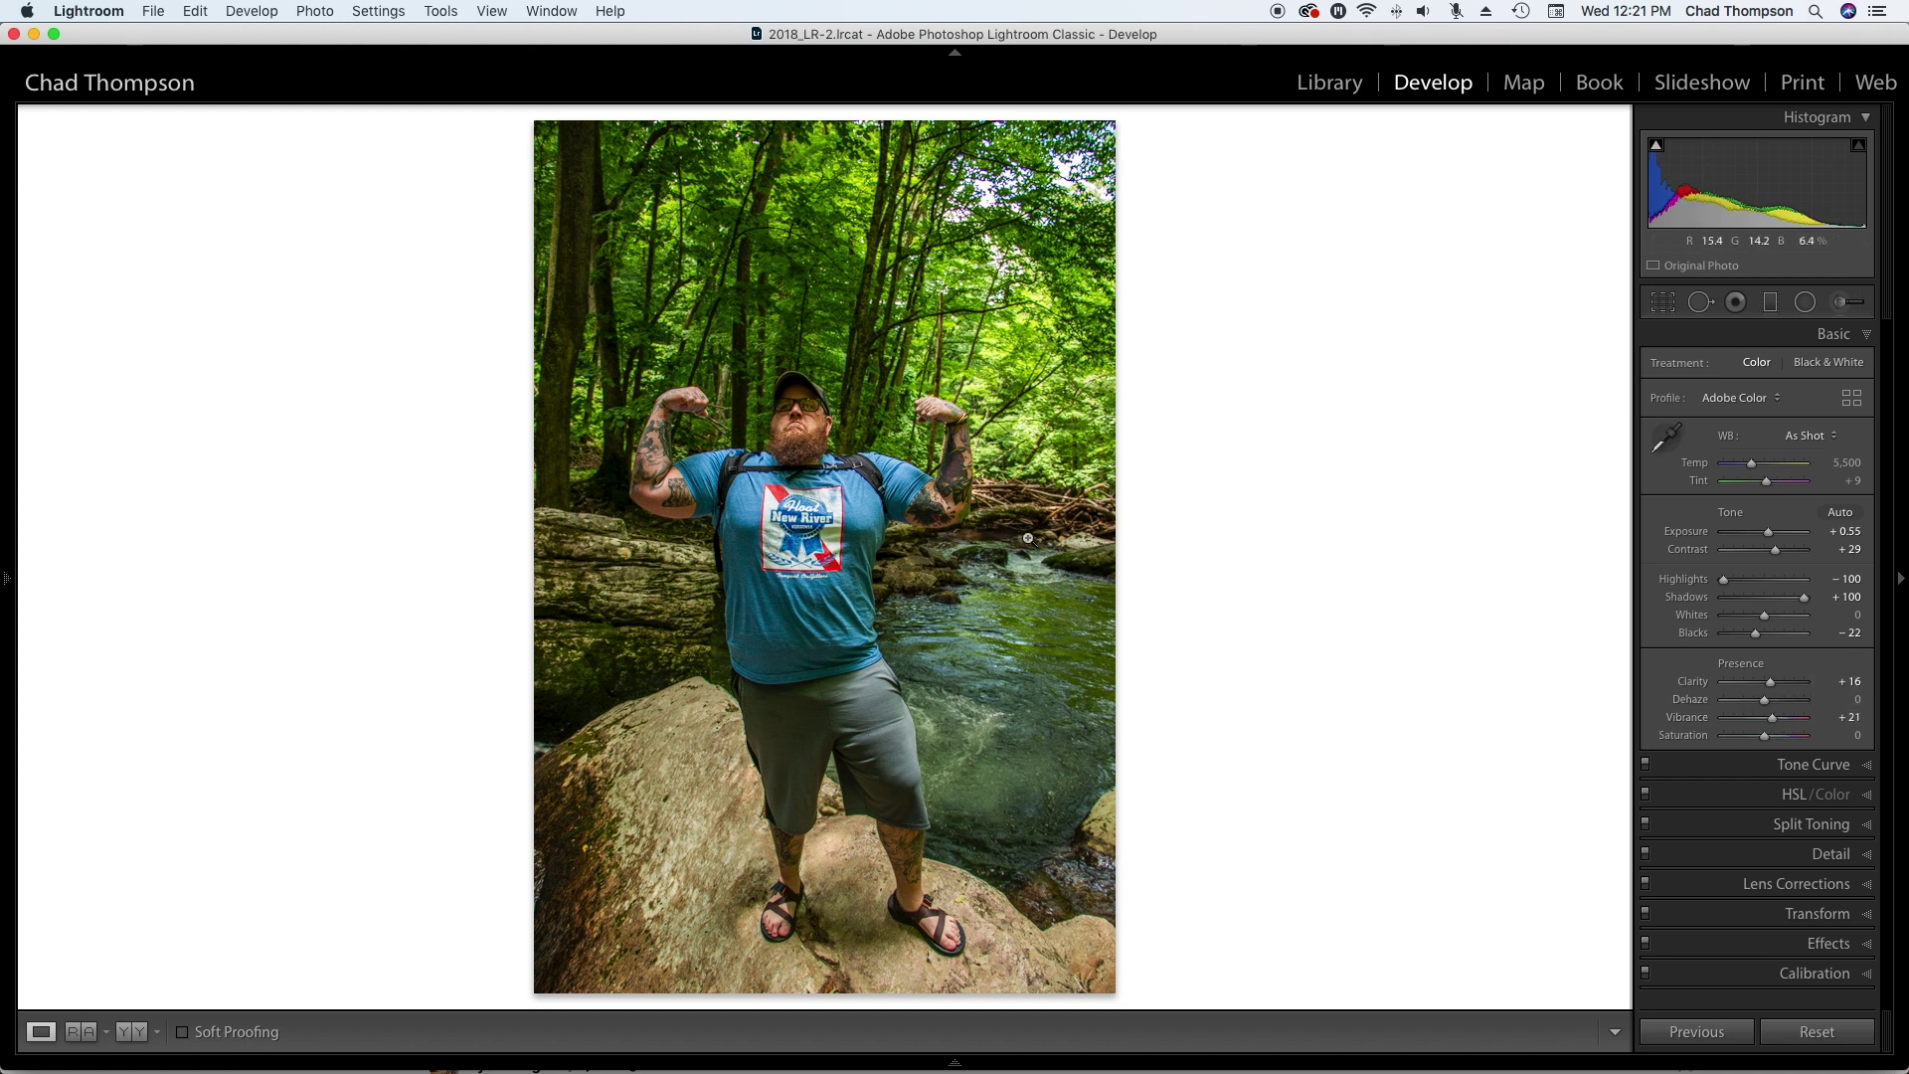
pyautogui.moveTo(1764, 735)
pyautogui.mouseDown()
pyautogui.moveTo(1786, 737)
pyautogui.moveTo(1766, 739)
pyautogui.mouseUp()
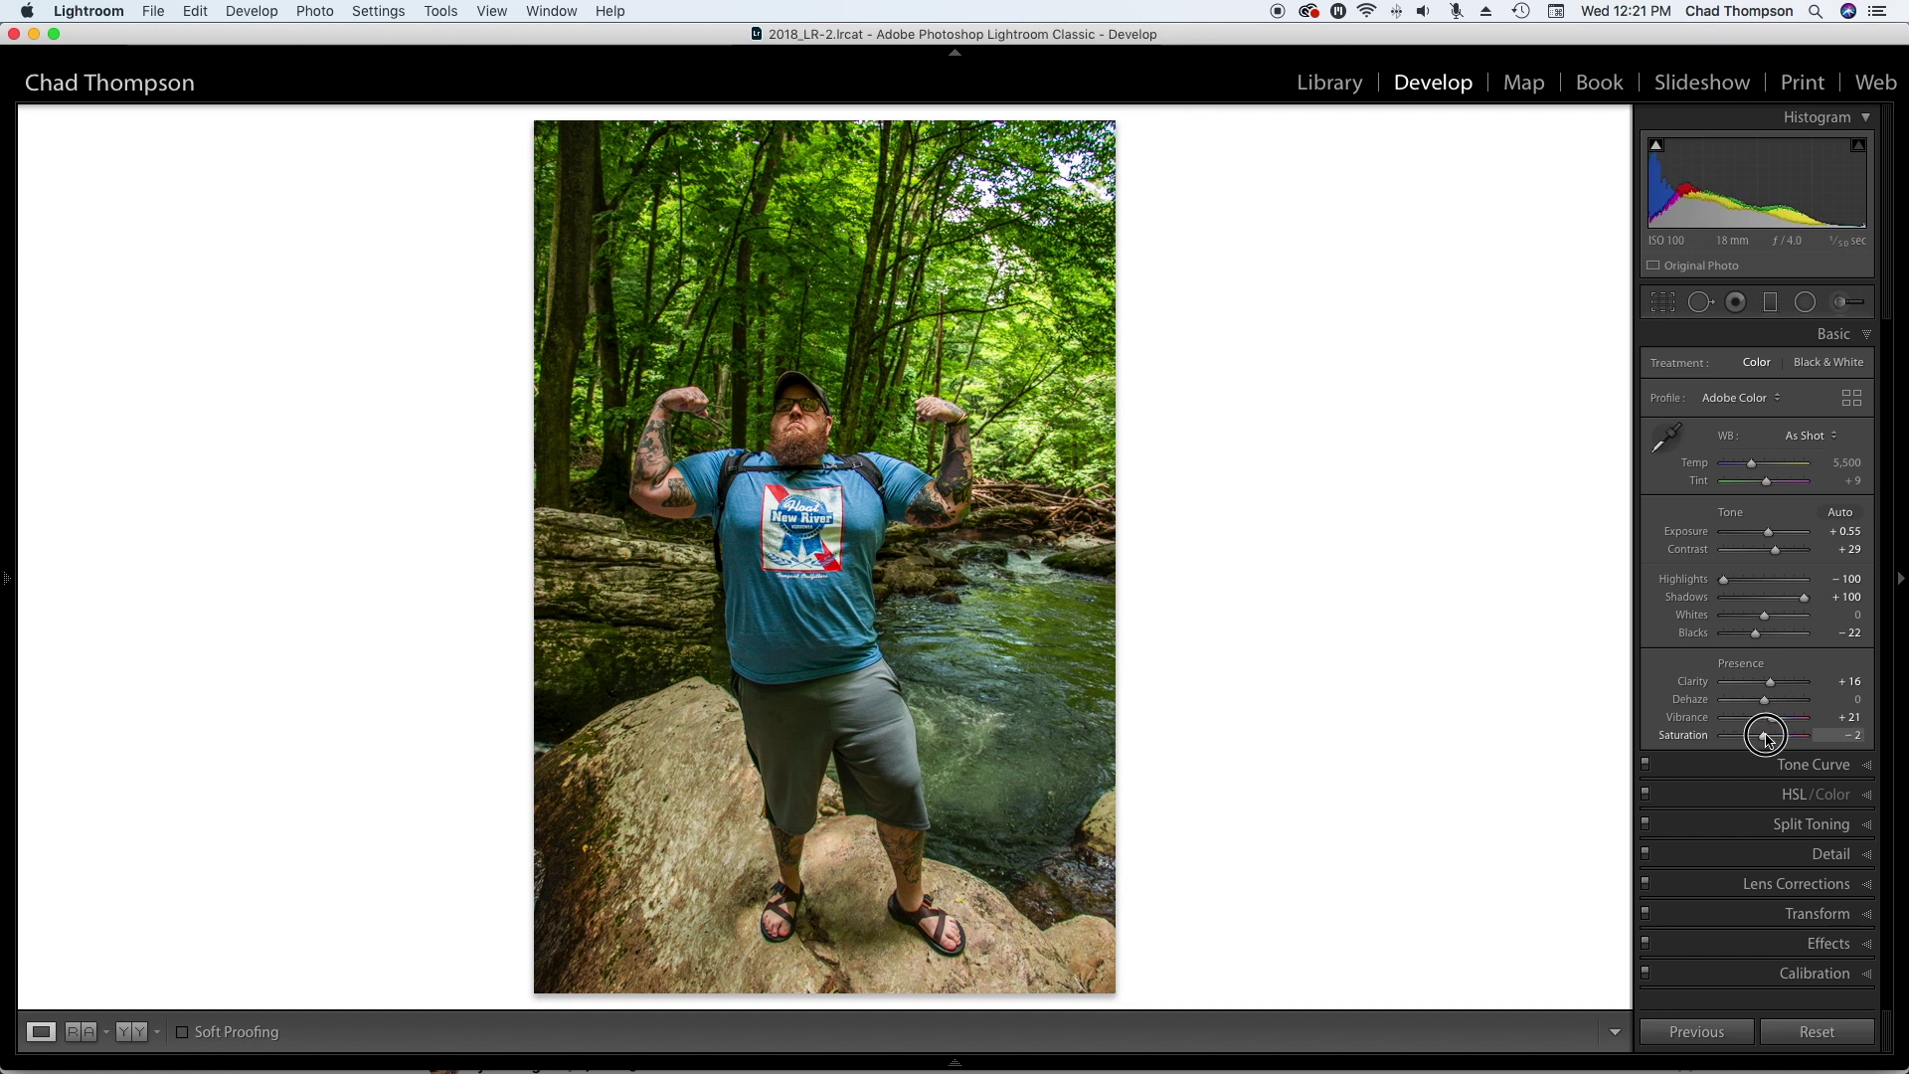
pyautogui.moveTo(1766, 739); pyautogui.dragTo(1777, 725)
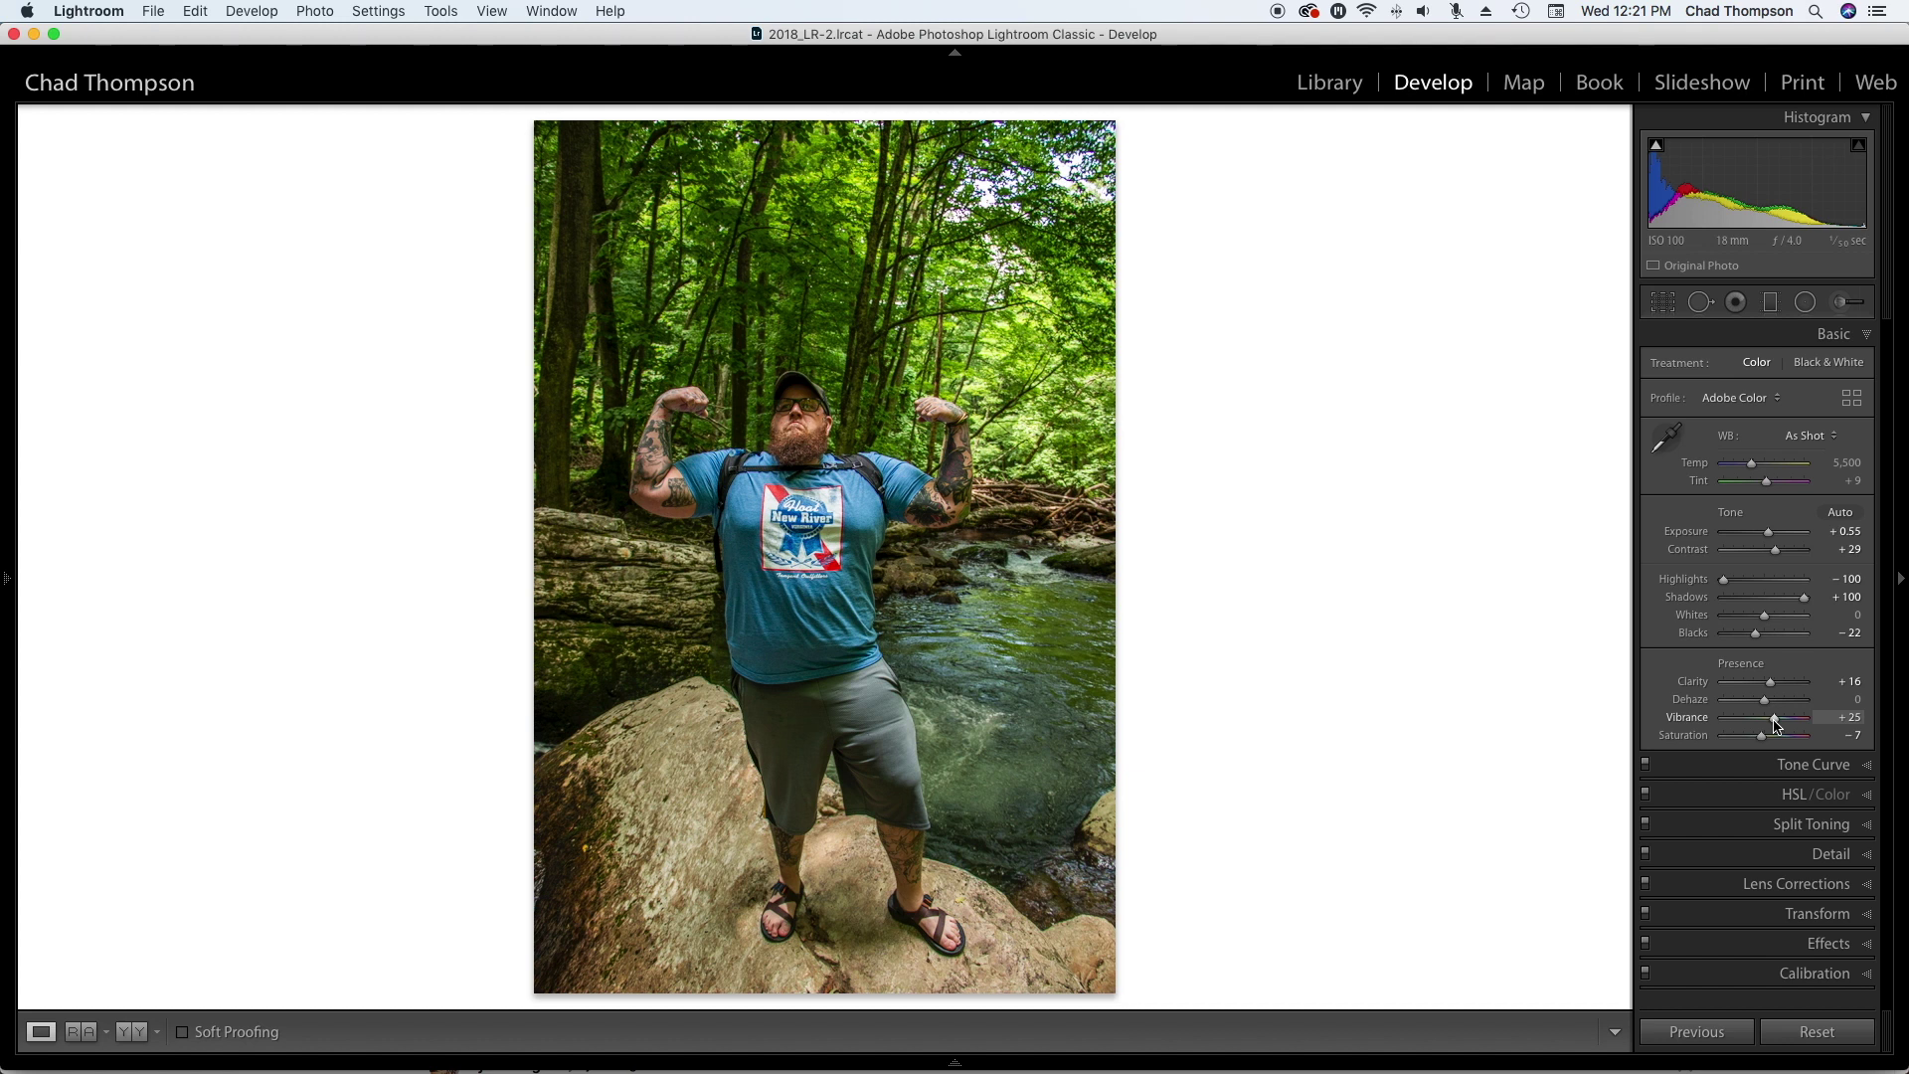
pyautogui.moveTo(1751, 464); pyautogui.dragTo(1759, 468)
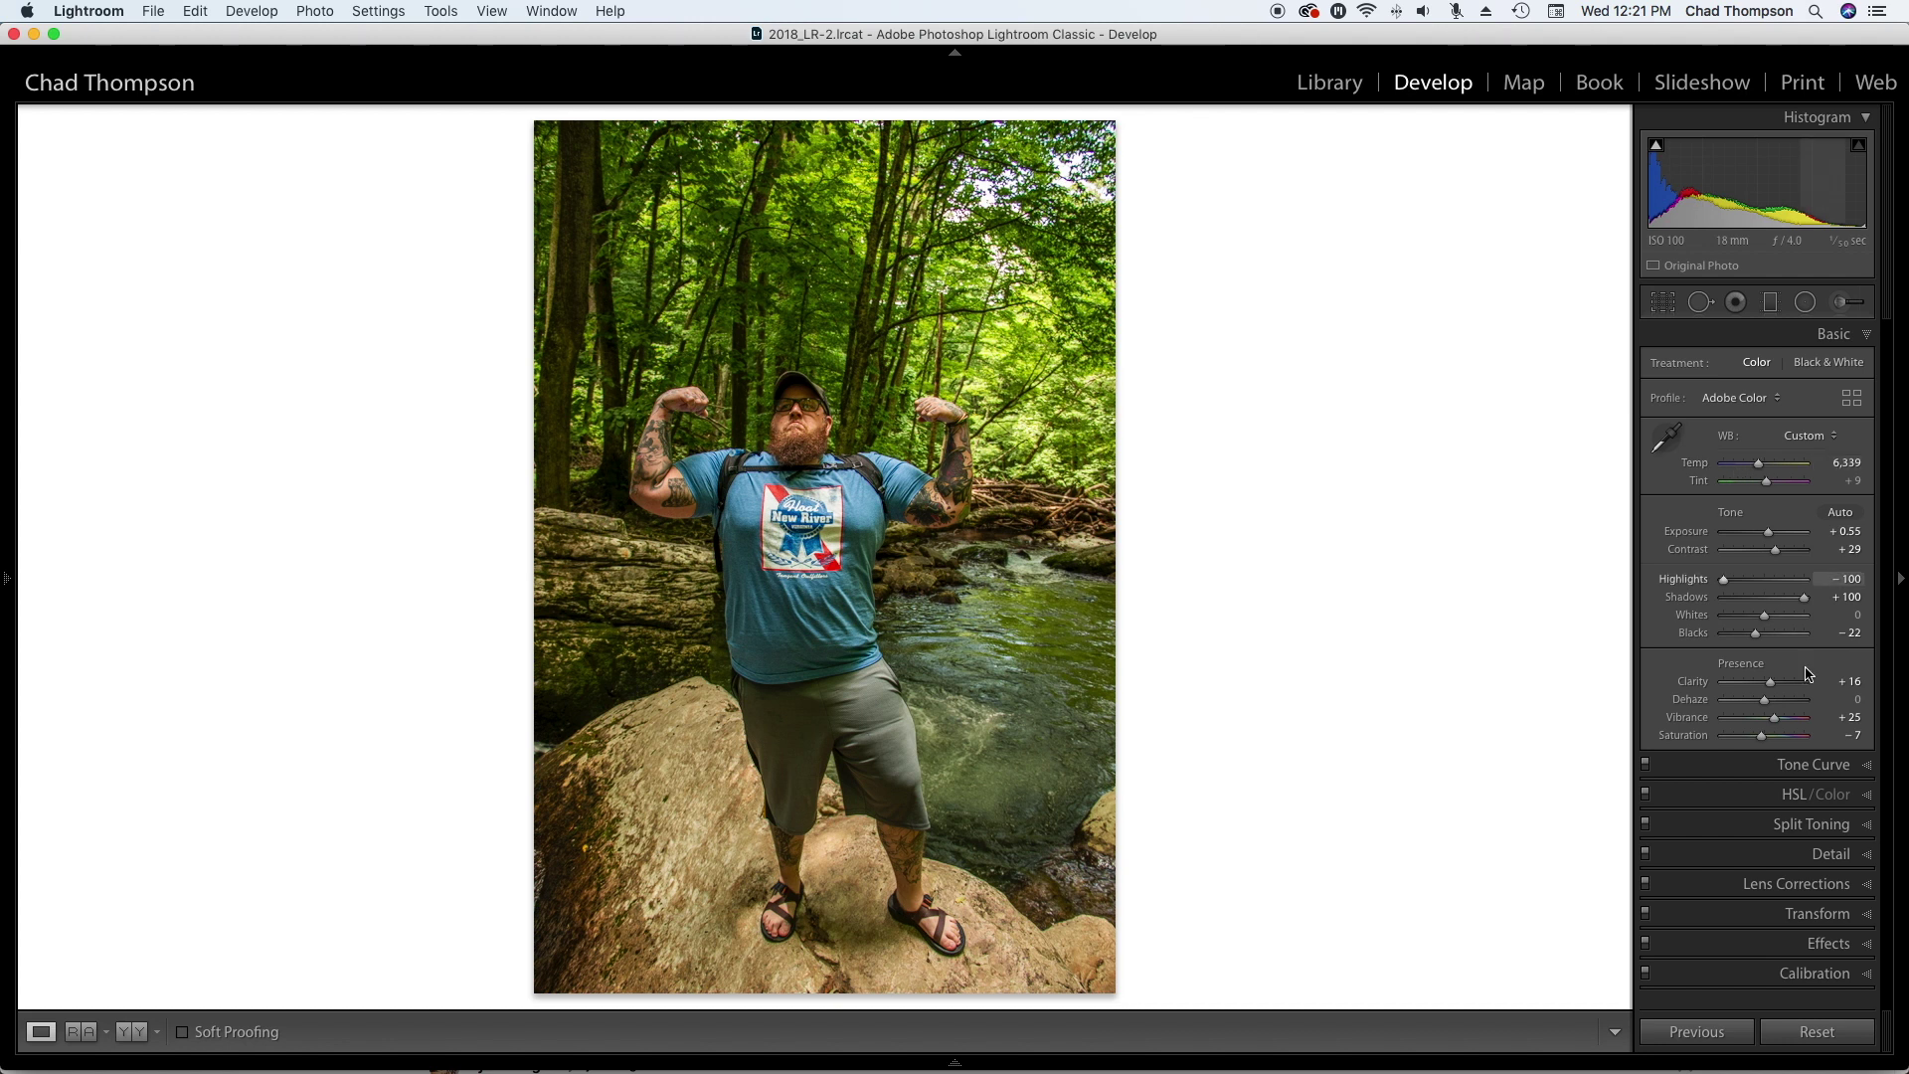
# Sharpen the photo with Amount 85 and Masking 91, and compare it side by side with the before version.
pyautogui.click(1856, 853)
pyautogui.moveTo(1746, 688); pyautogui.dragTo(1800, 743)
pyautogui.press('alt')
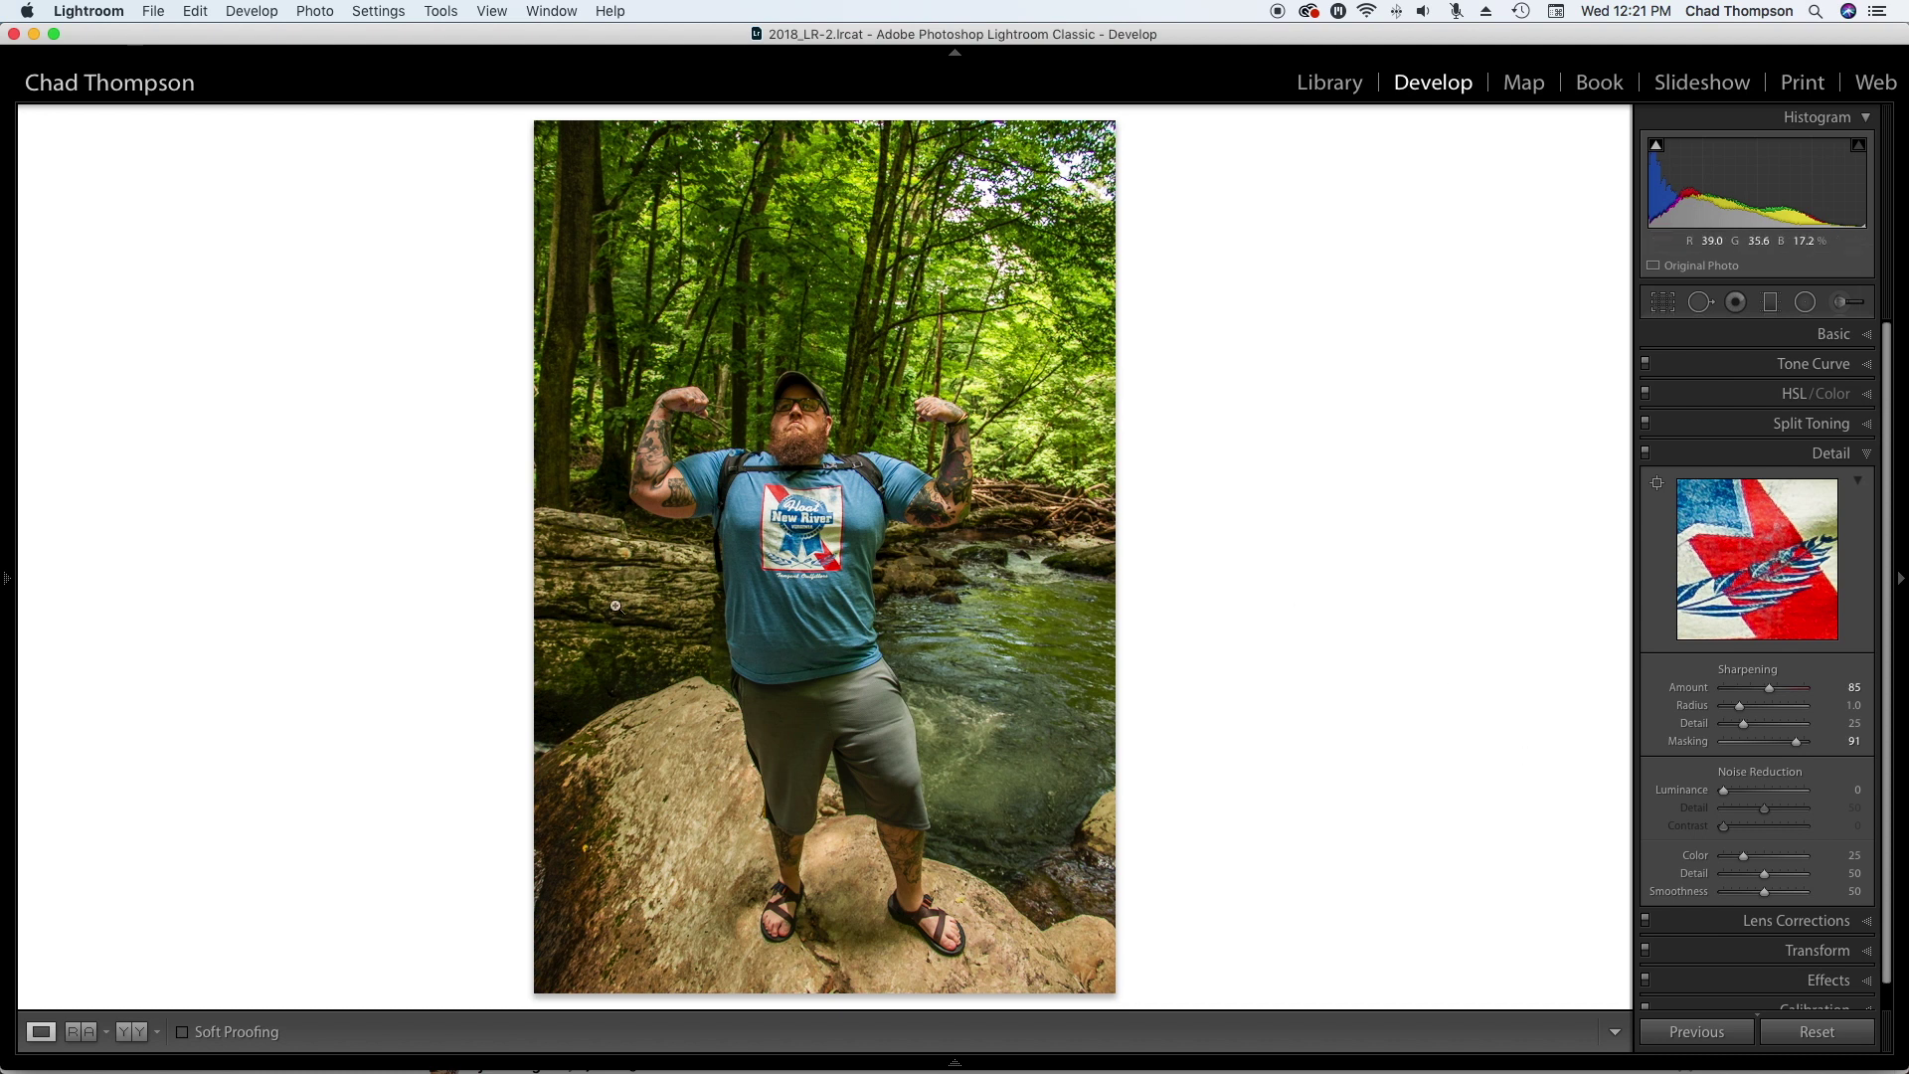
pyautogui.press('y')
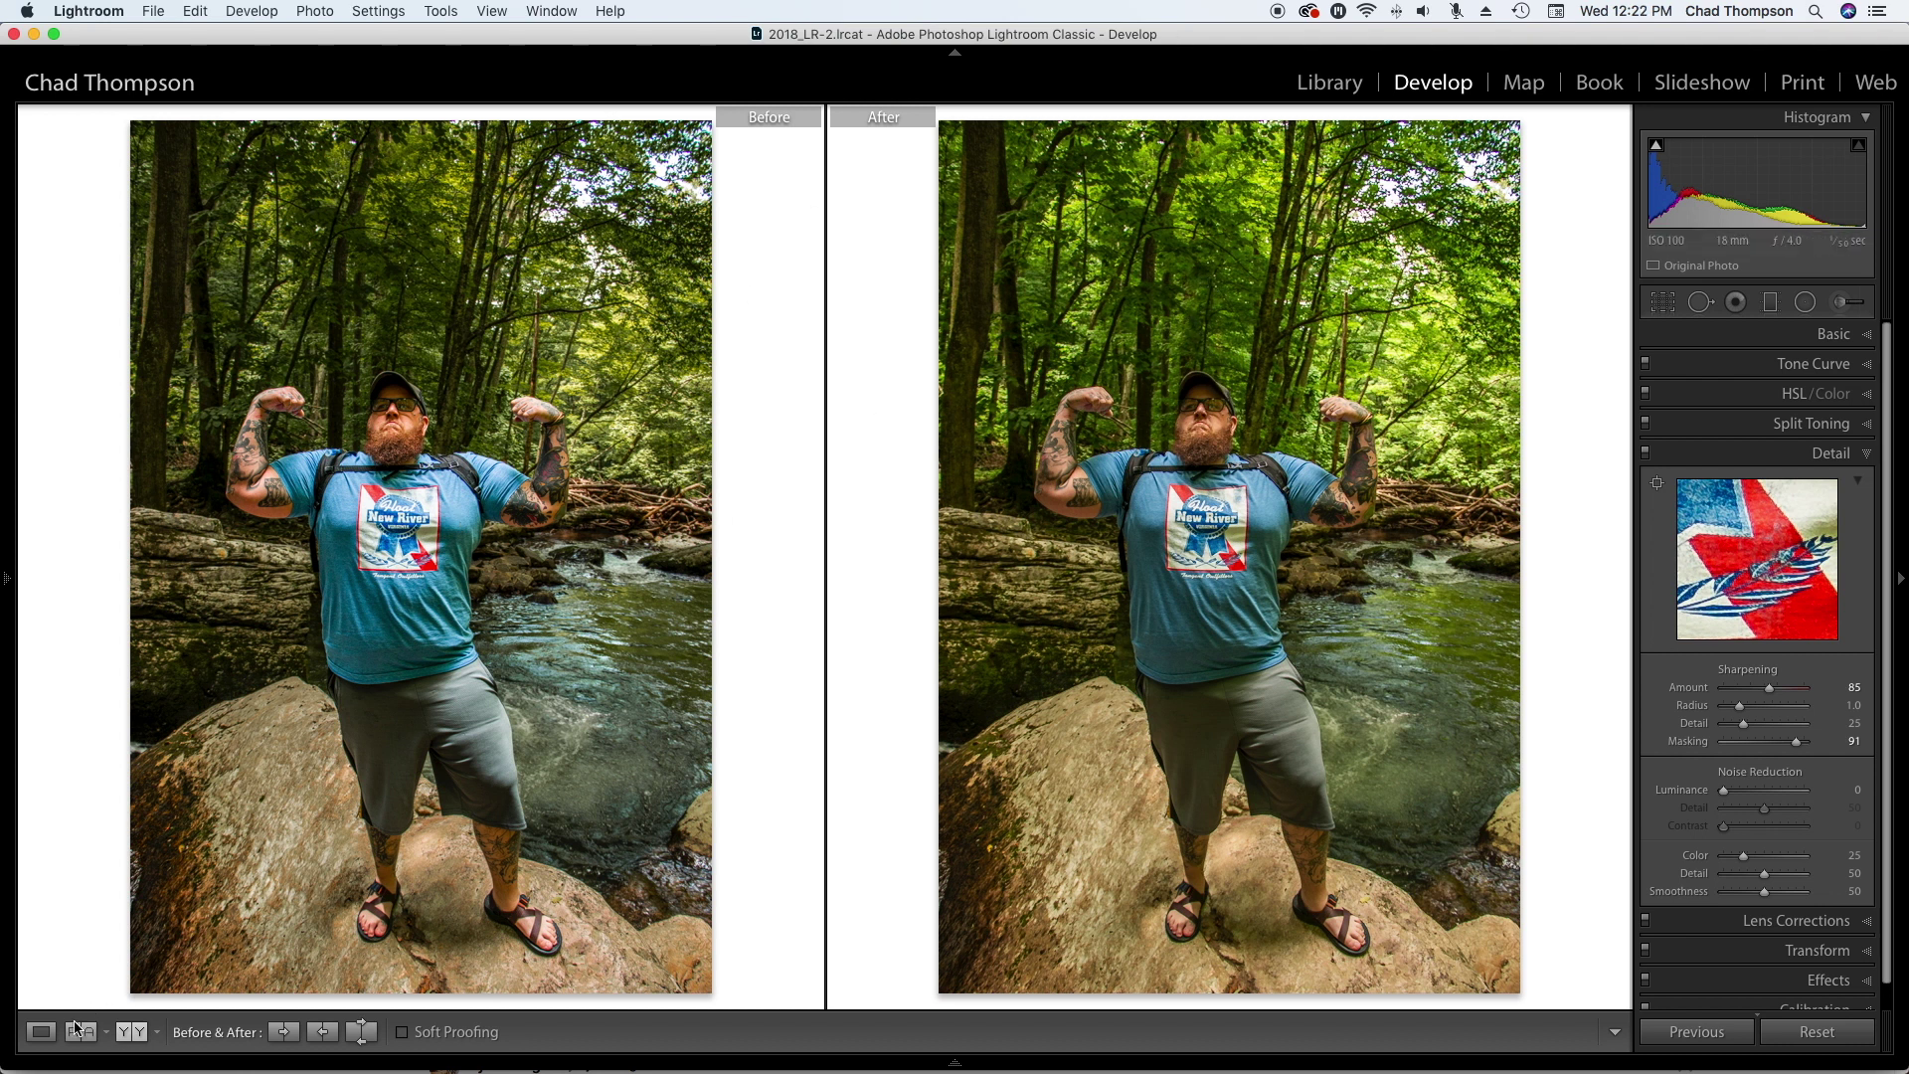
pyautogui.click(40, 1031)
pyautogui.click(1830, 457)
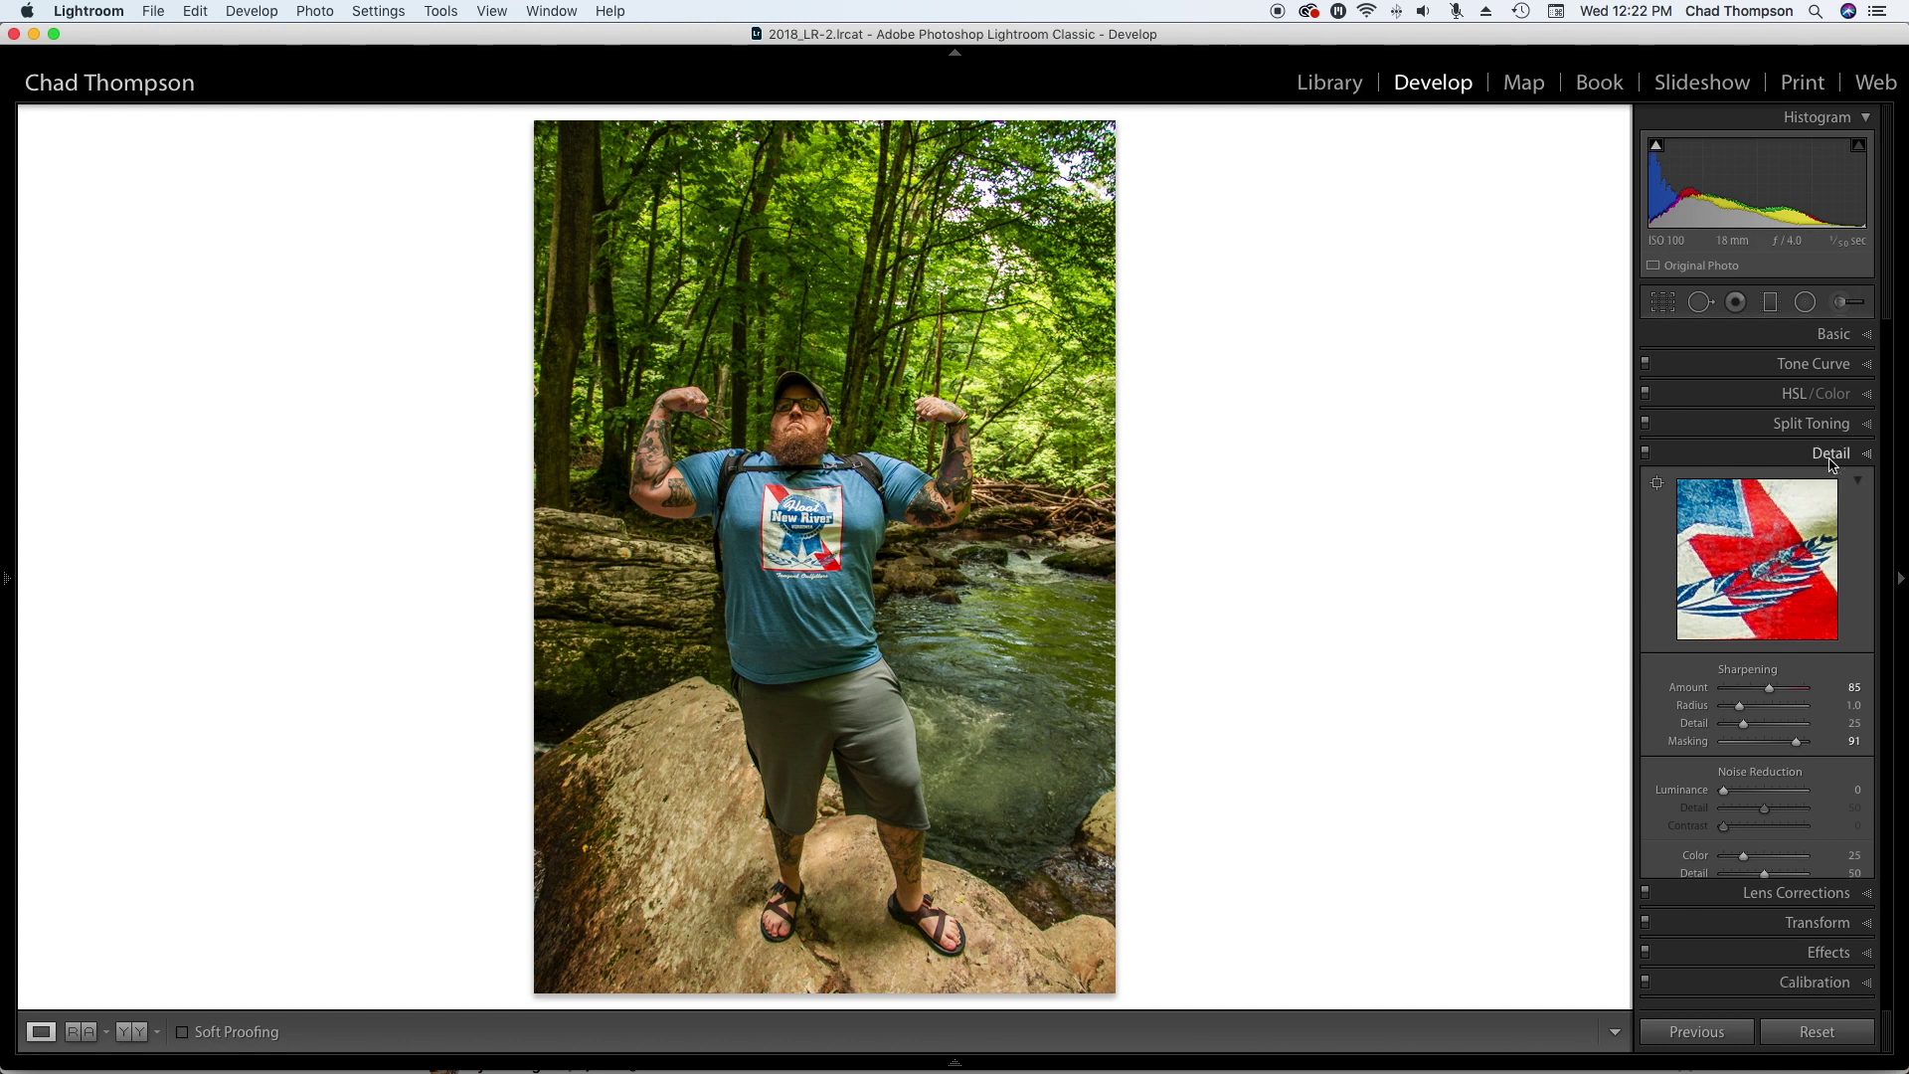
# Use targeted HSL adjustment on the foliage to set hue to Yellow -11 and Green -21, and saturation to Yellow -22 and Green -23.
pyautogui.click(1795, 391)
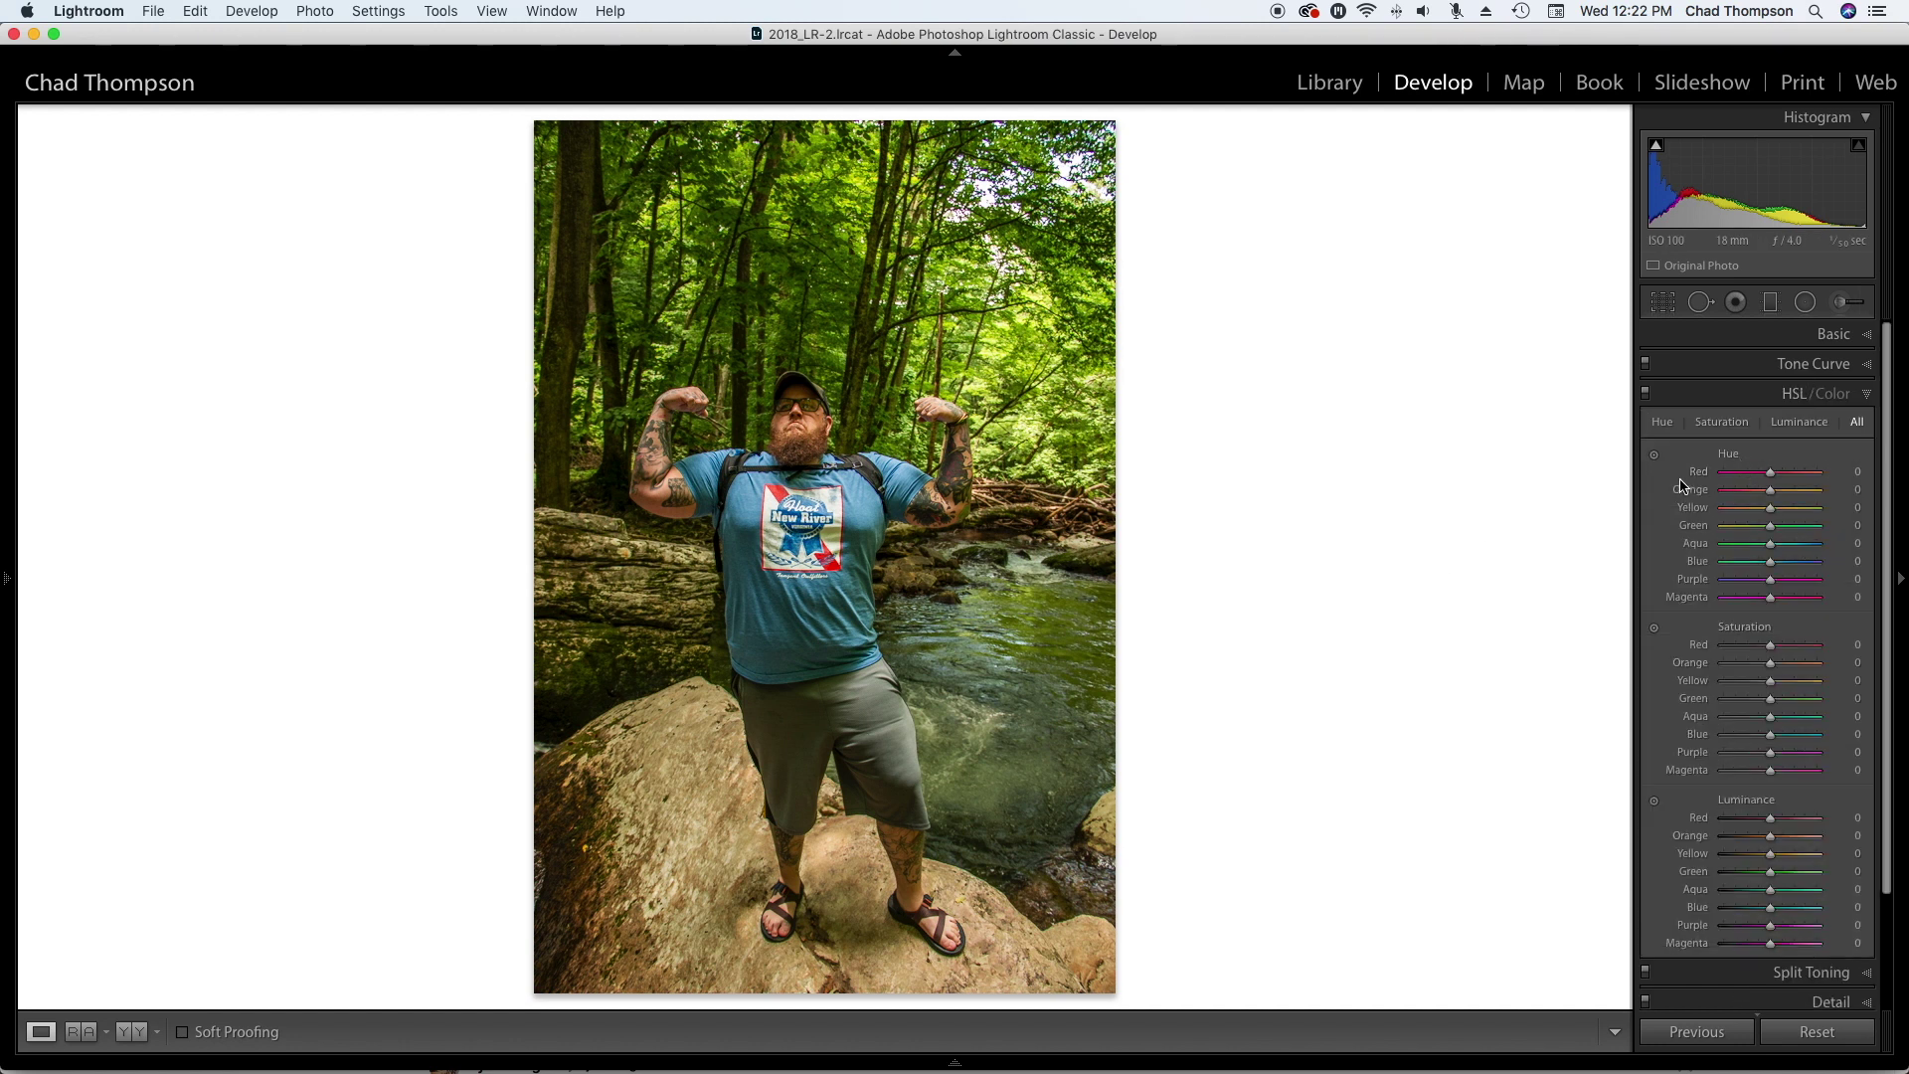
pyautogui.click(1654, 456)
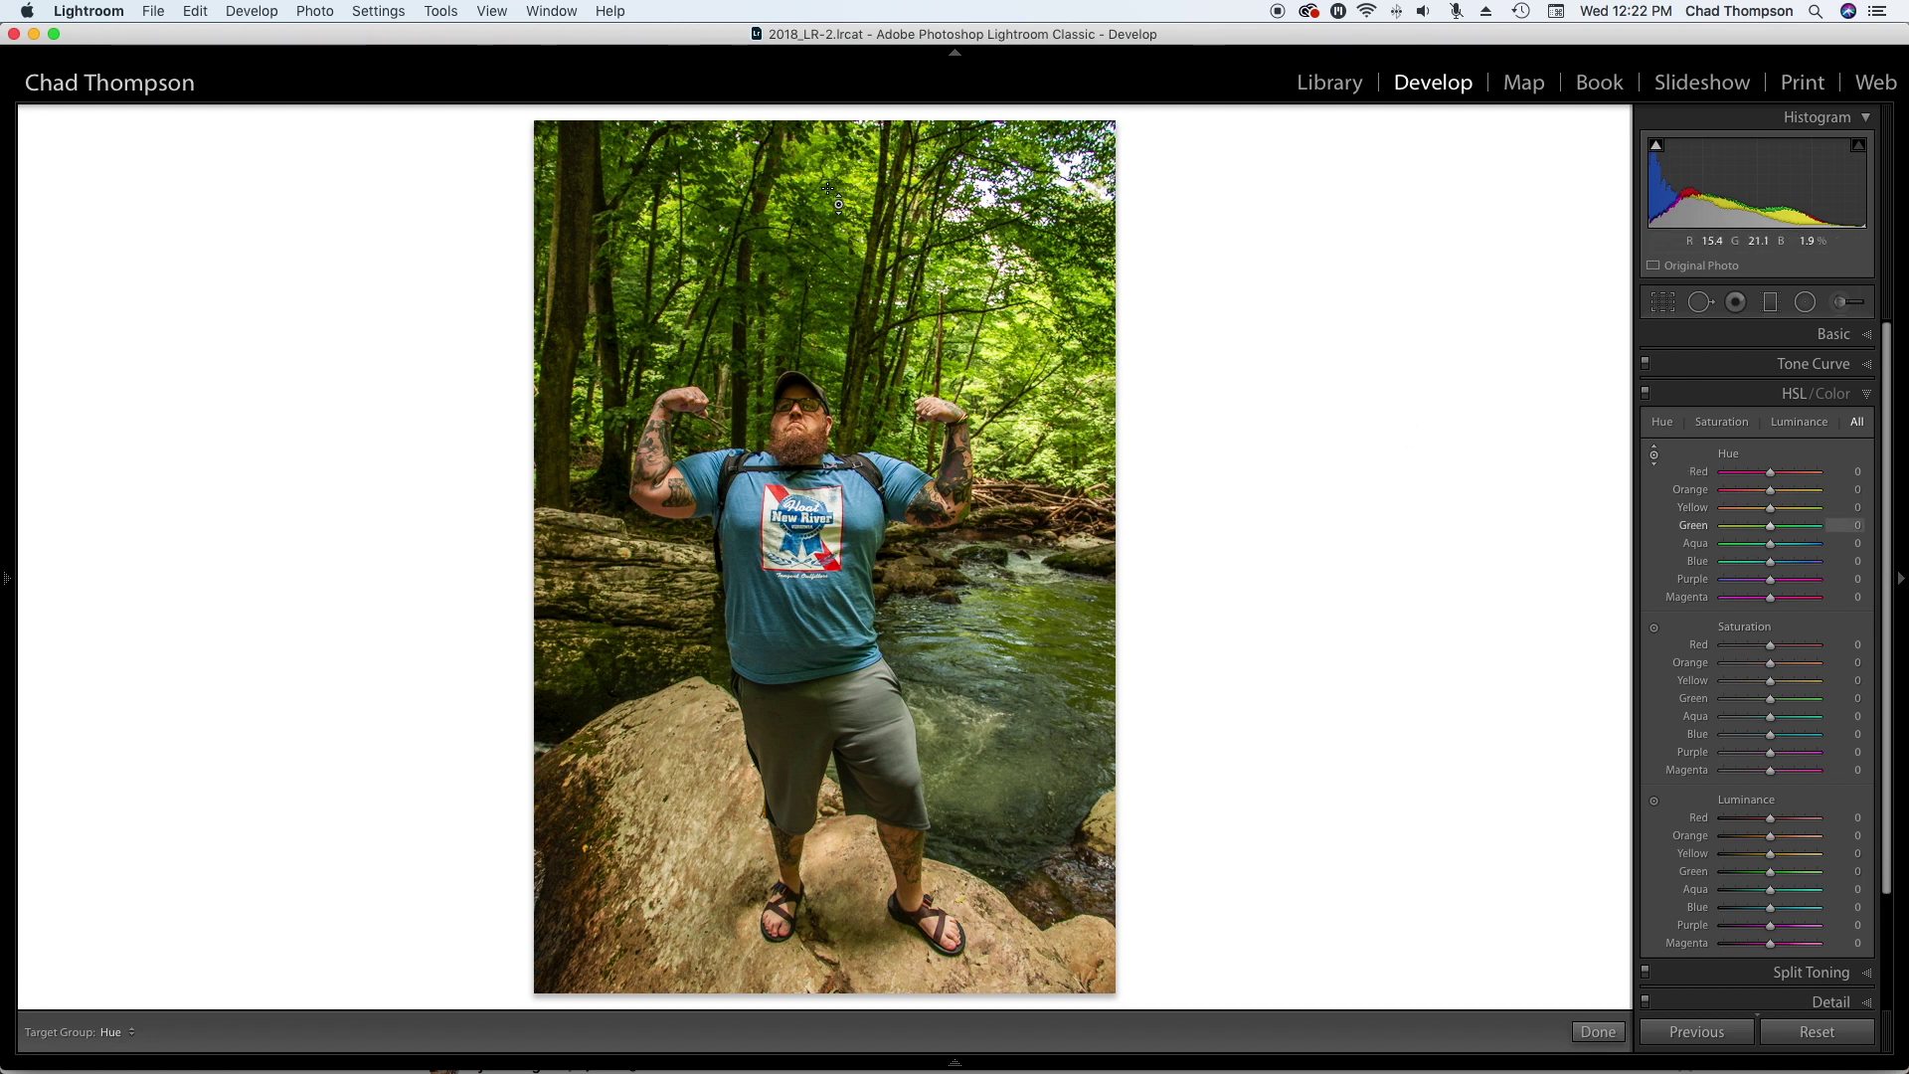
pyautogui.press('Up')
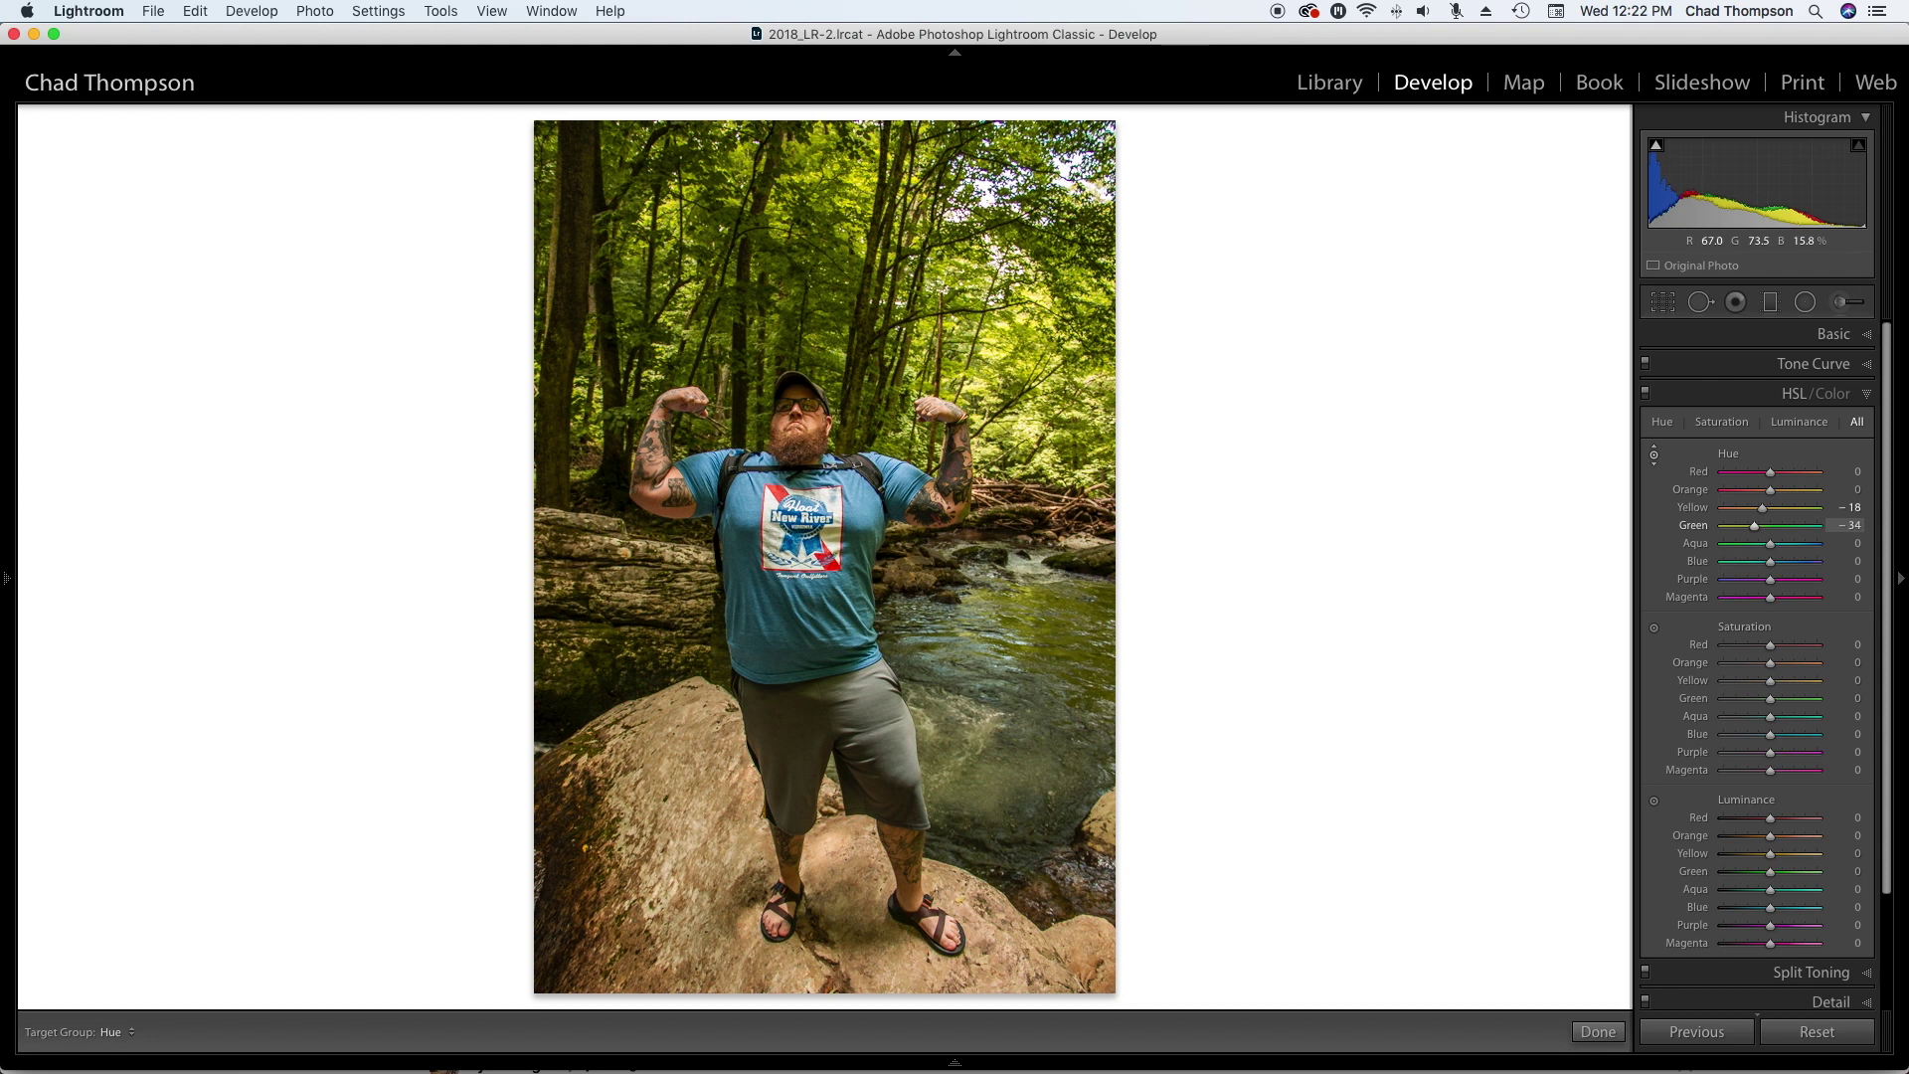
pyautogui.press('Up')
pyautogui.click(1654, 627)
pyautogui.press('Down')
pyautogui.press('Down')
pyautogui.press('Down')
pyautogui.press('Down')
pyautogui.press('Down')
pyautogui.press('Down')
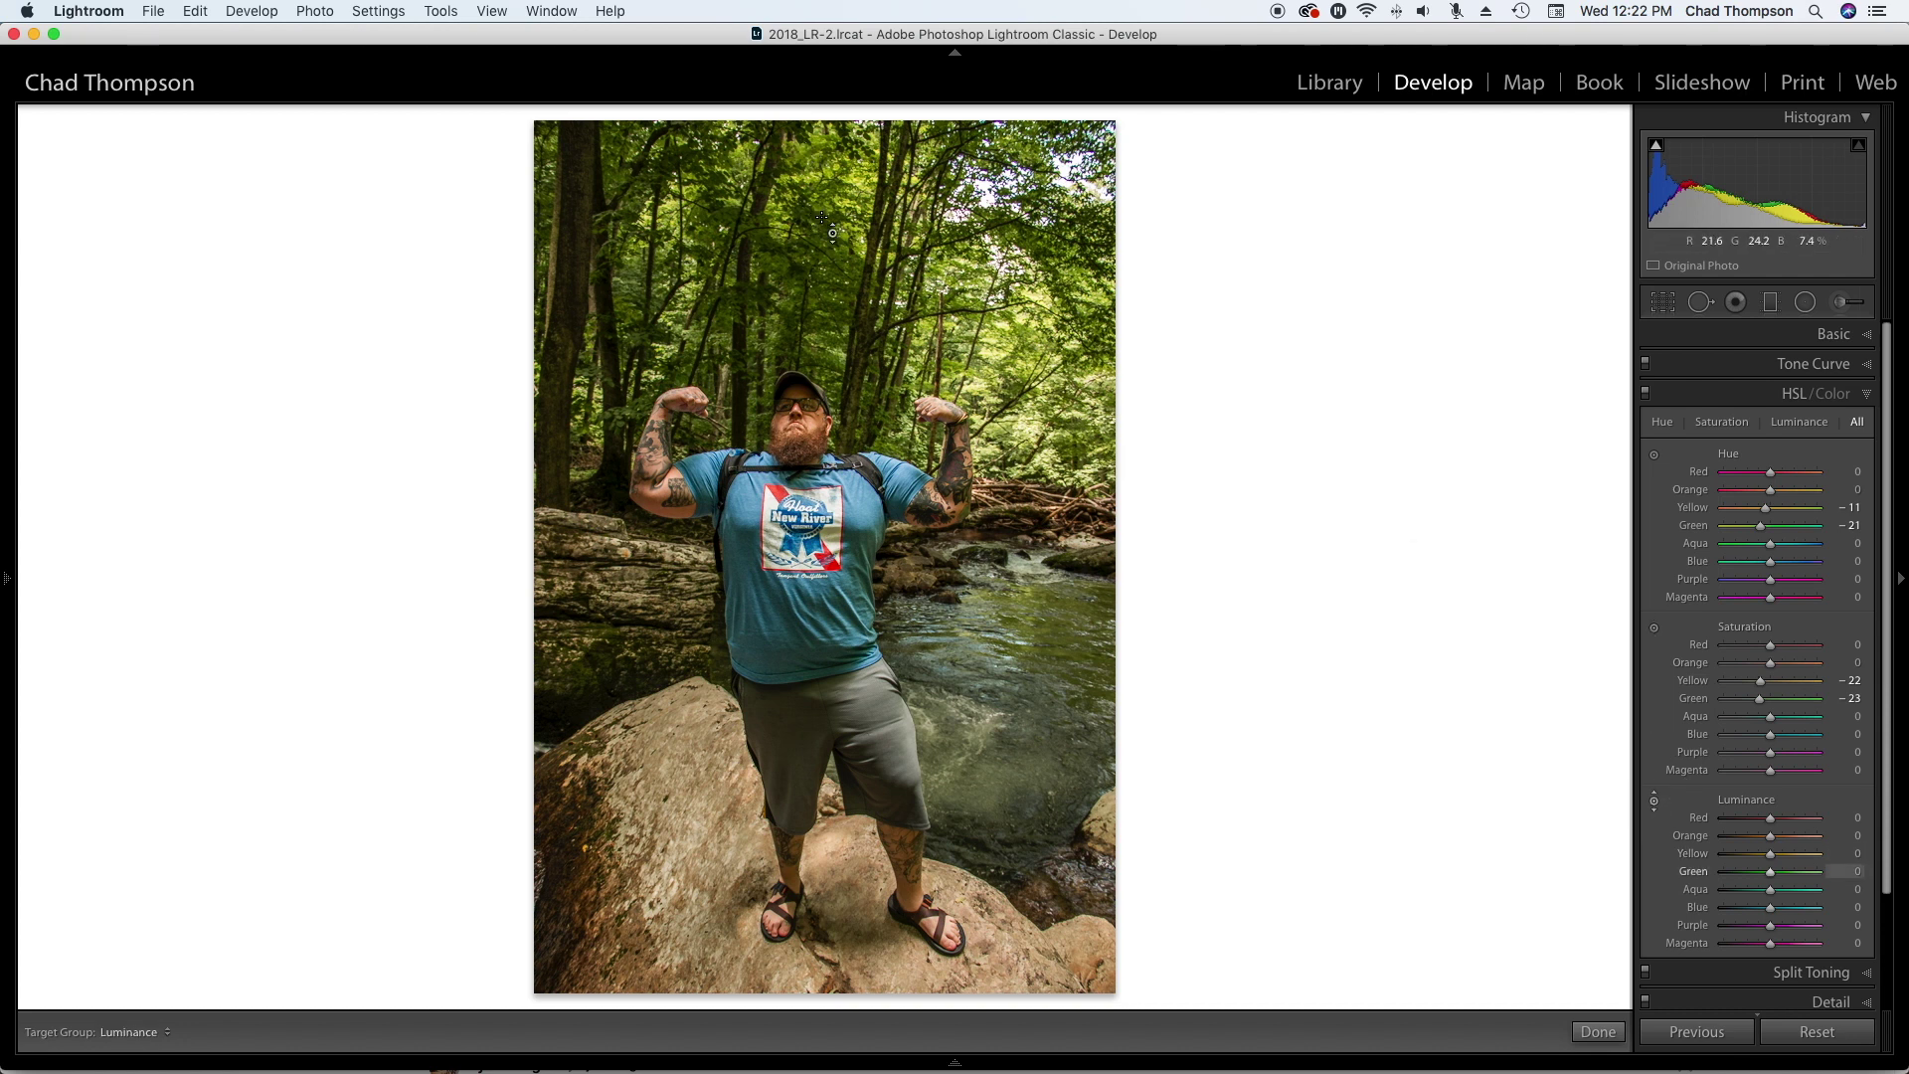
# Darken the foliage to luminance Yellow -13 and Green -43, and readjust its hue to Yellow -8 and Green -14.
pyautogui.moveTo(1029, 361); pyautogui.dragTo(1041, 303)
pyautogui.click(1654, 454)
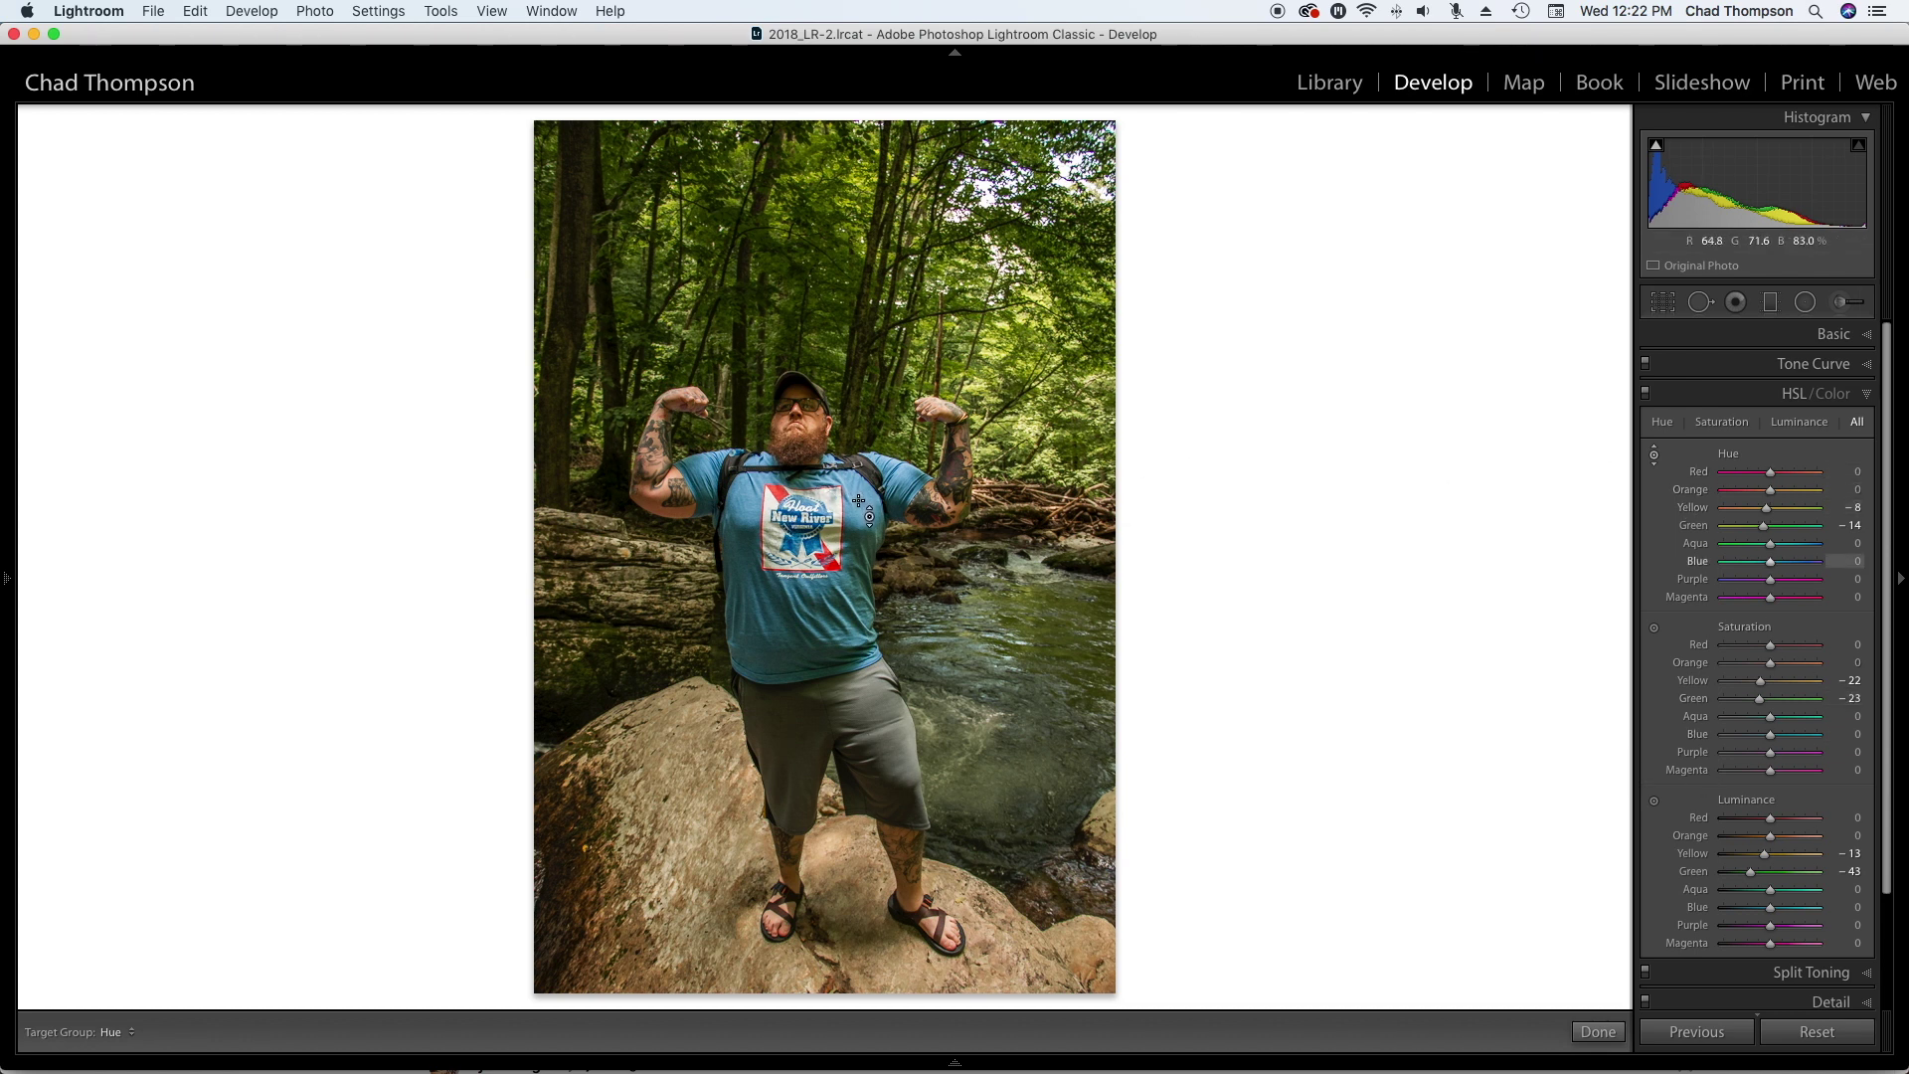
# Boost the blue shirt's saturation to Aqua +6 and Blue +43 with the targeted adjustment, and finish the tool.
pyautogui.click(1654, 630)
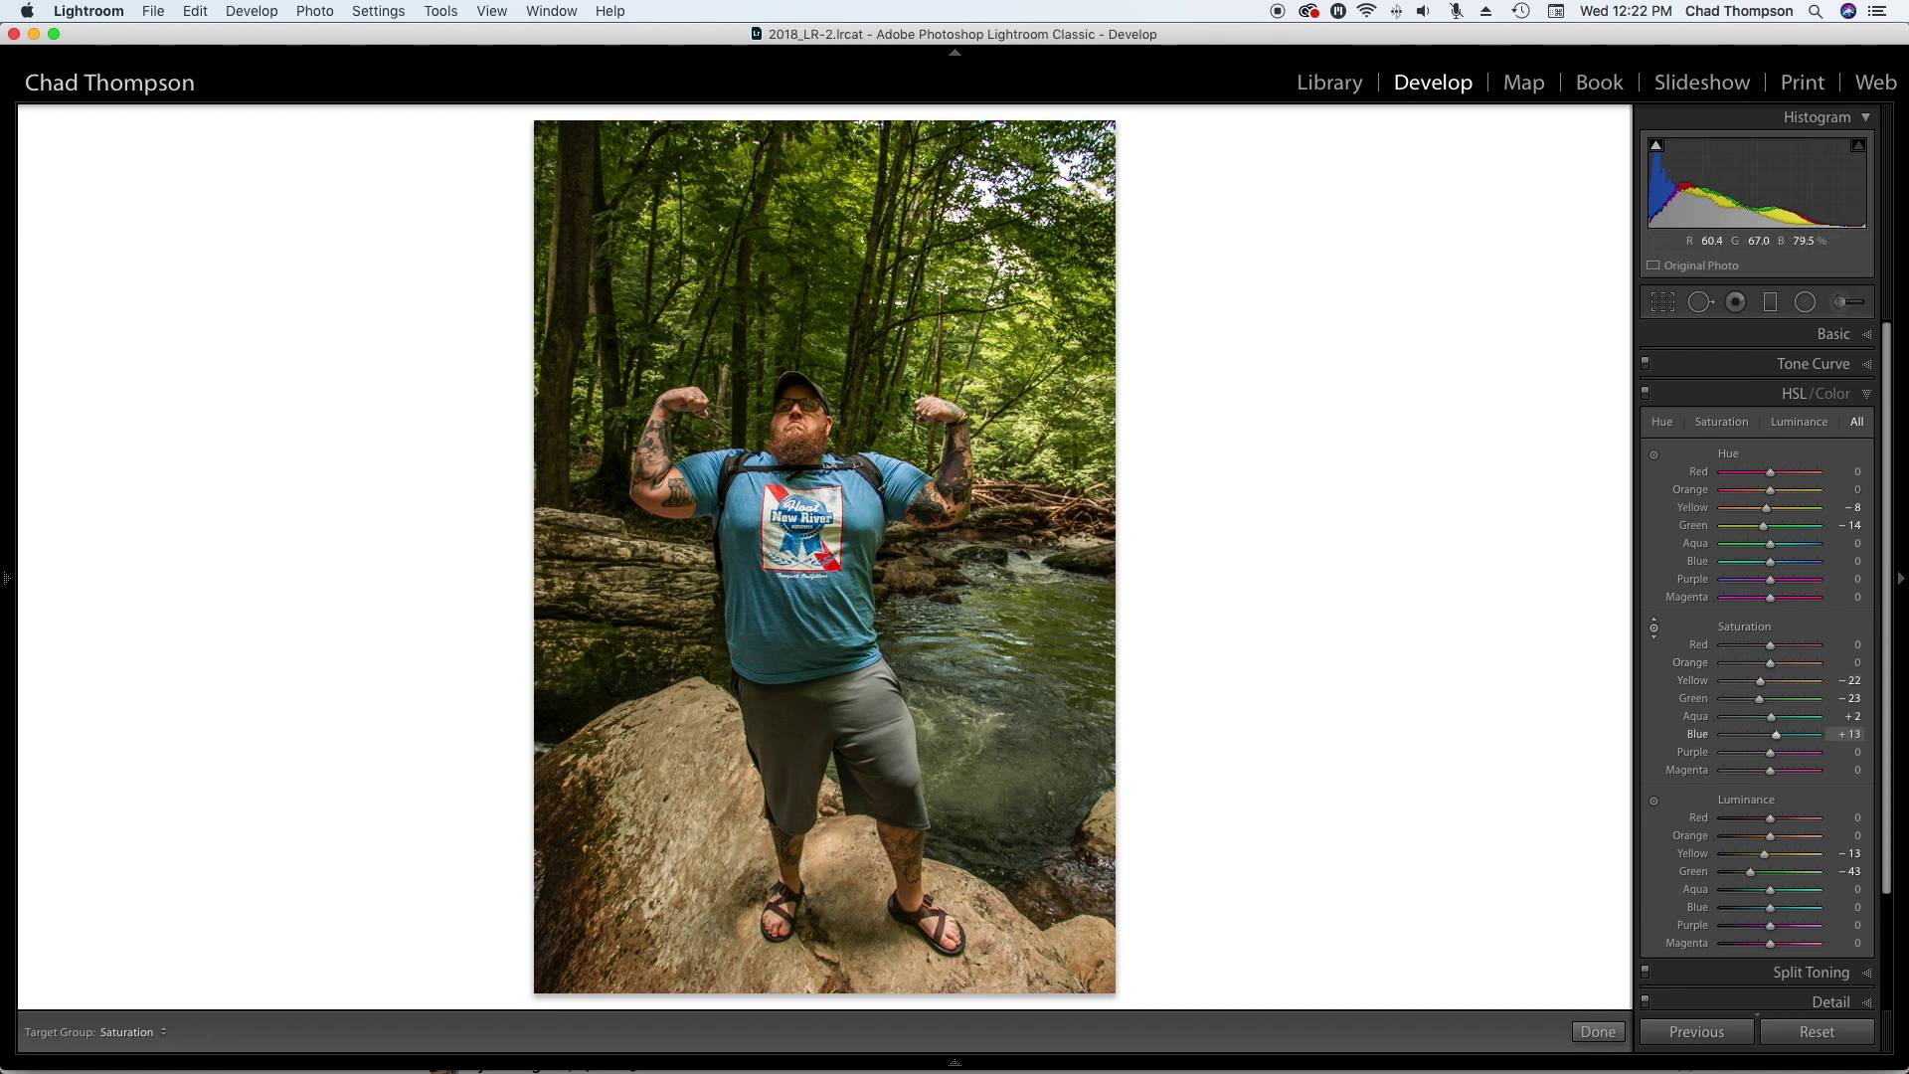
pyautogui.moveTo(715, 458); pyautogui.dragTo(716, 431)
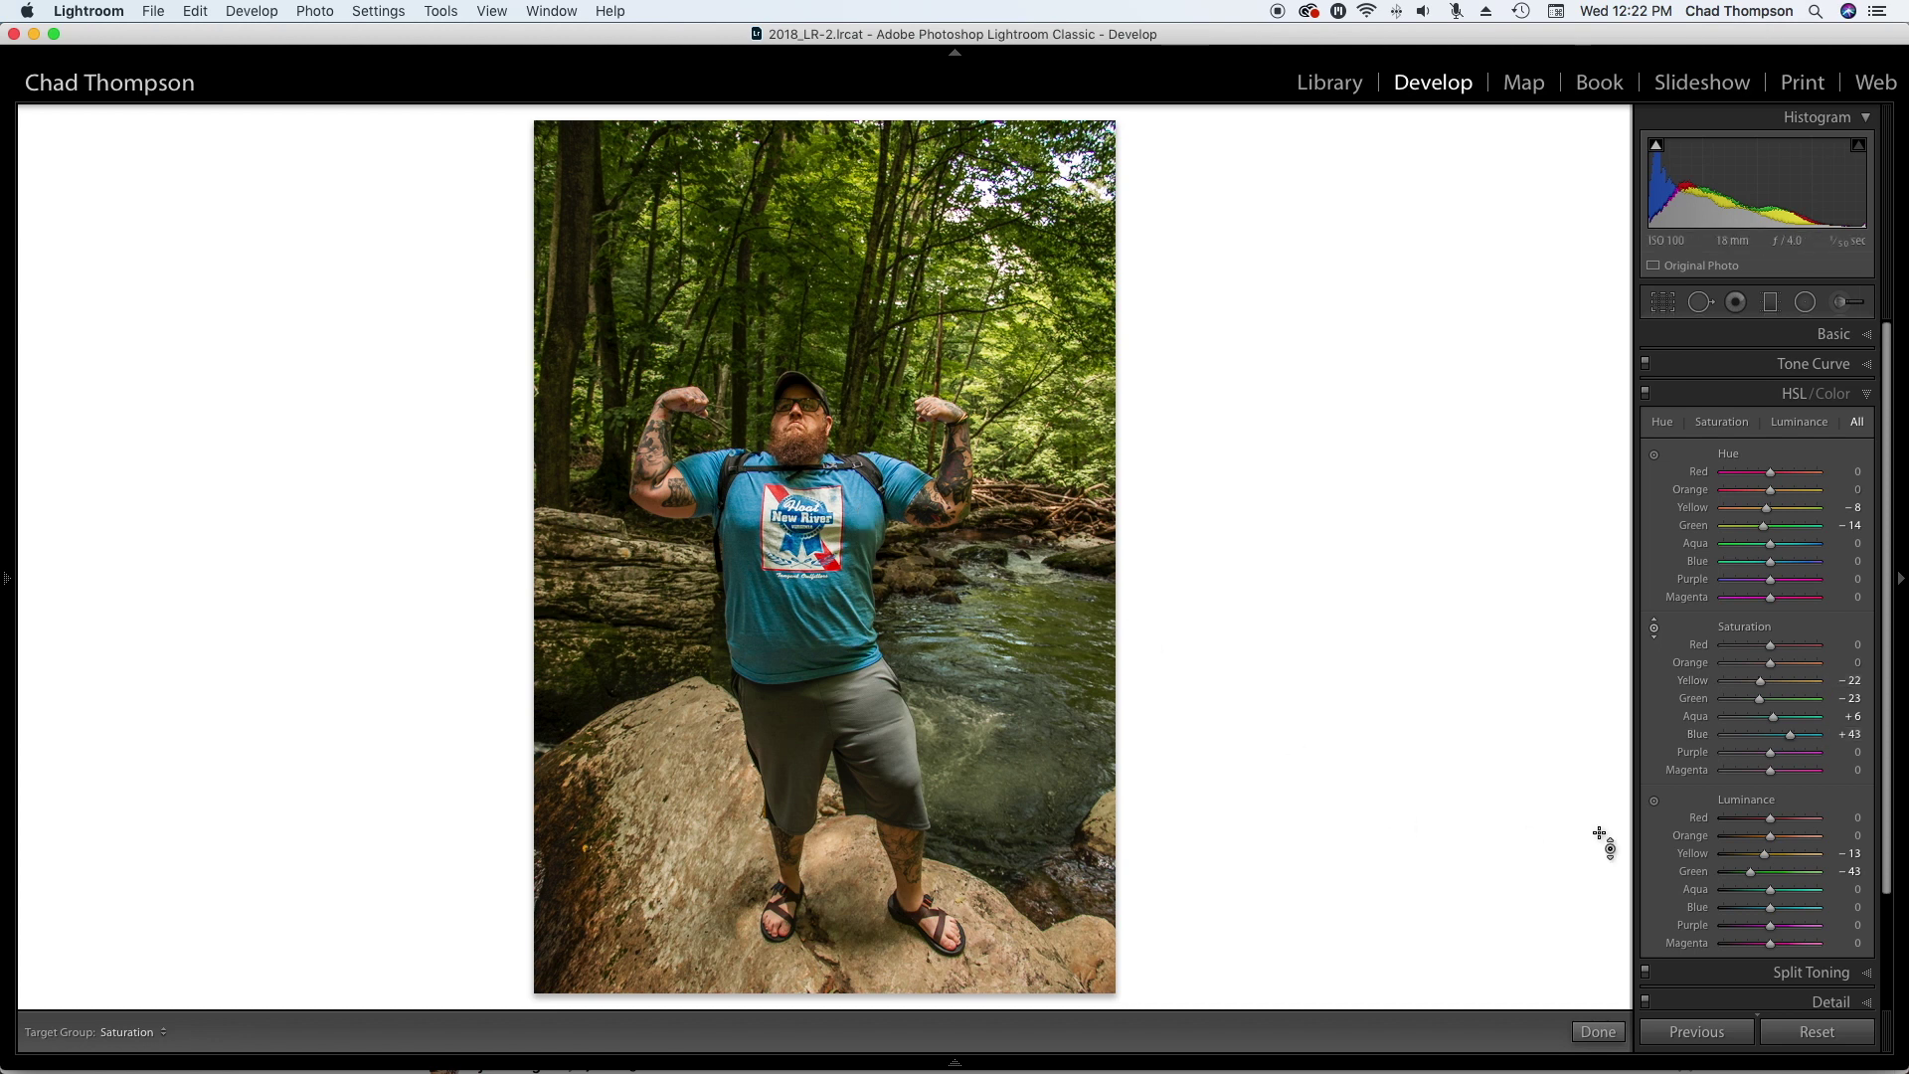
pyautogui.click(1602, 1031)
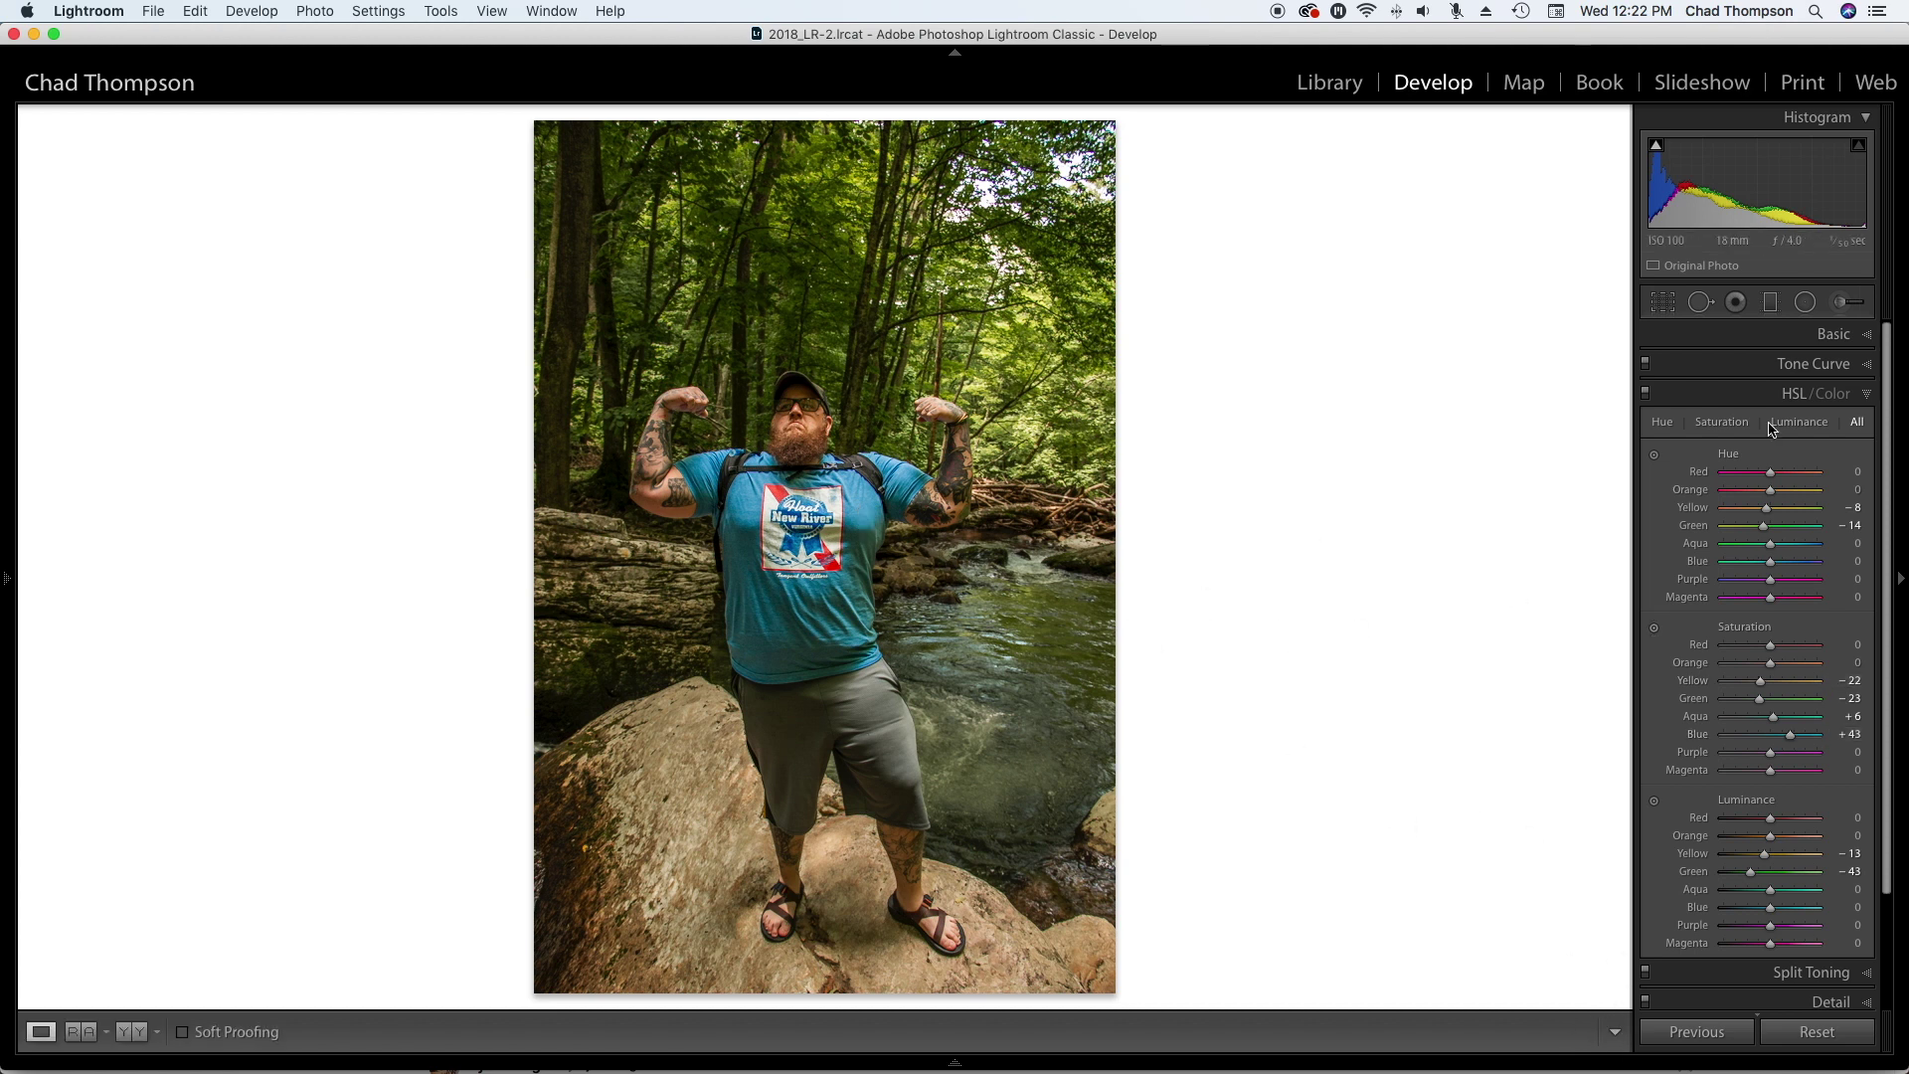
# Refine the Basic presence settings to Clarity +25, Vibrance +27 and Saturation -3.
pyautogui.click(1859, 393)
pyautogui.click(1850, 334)
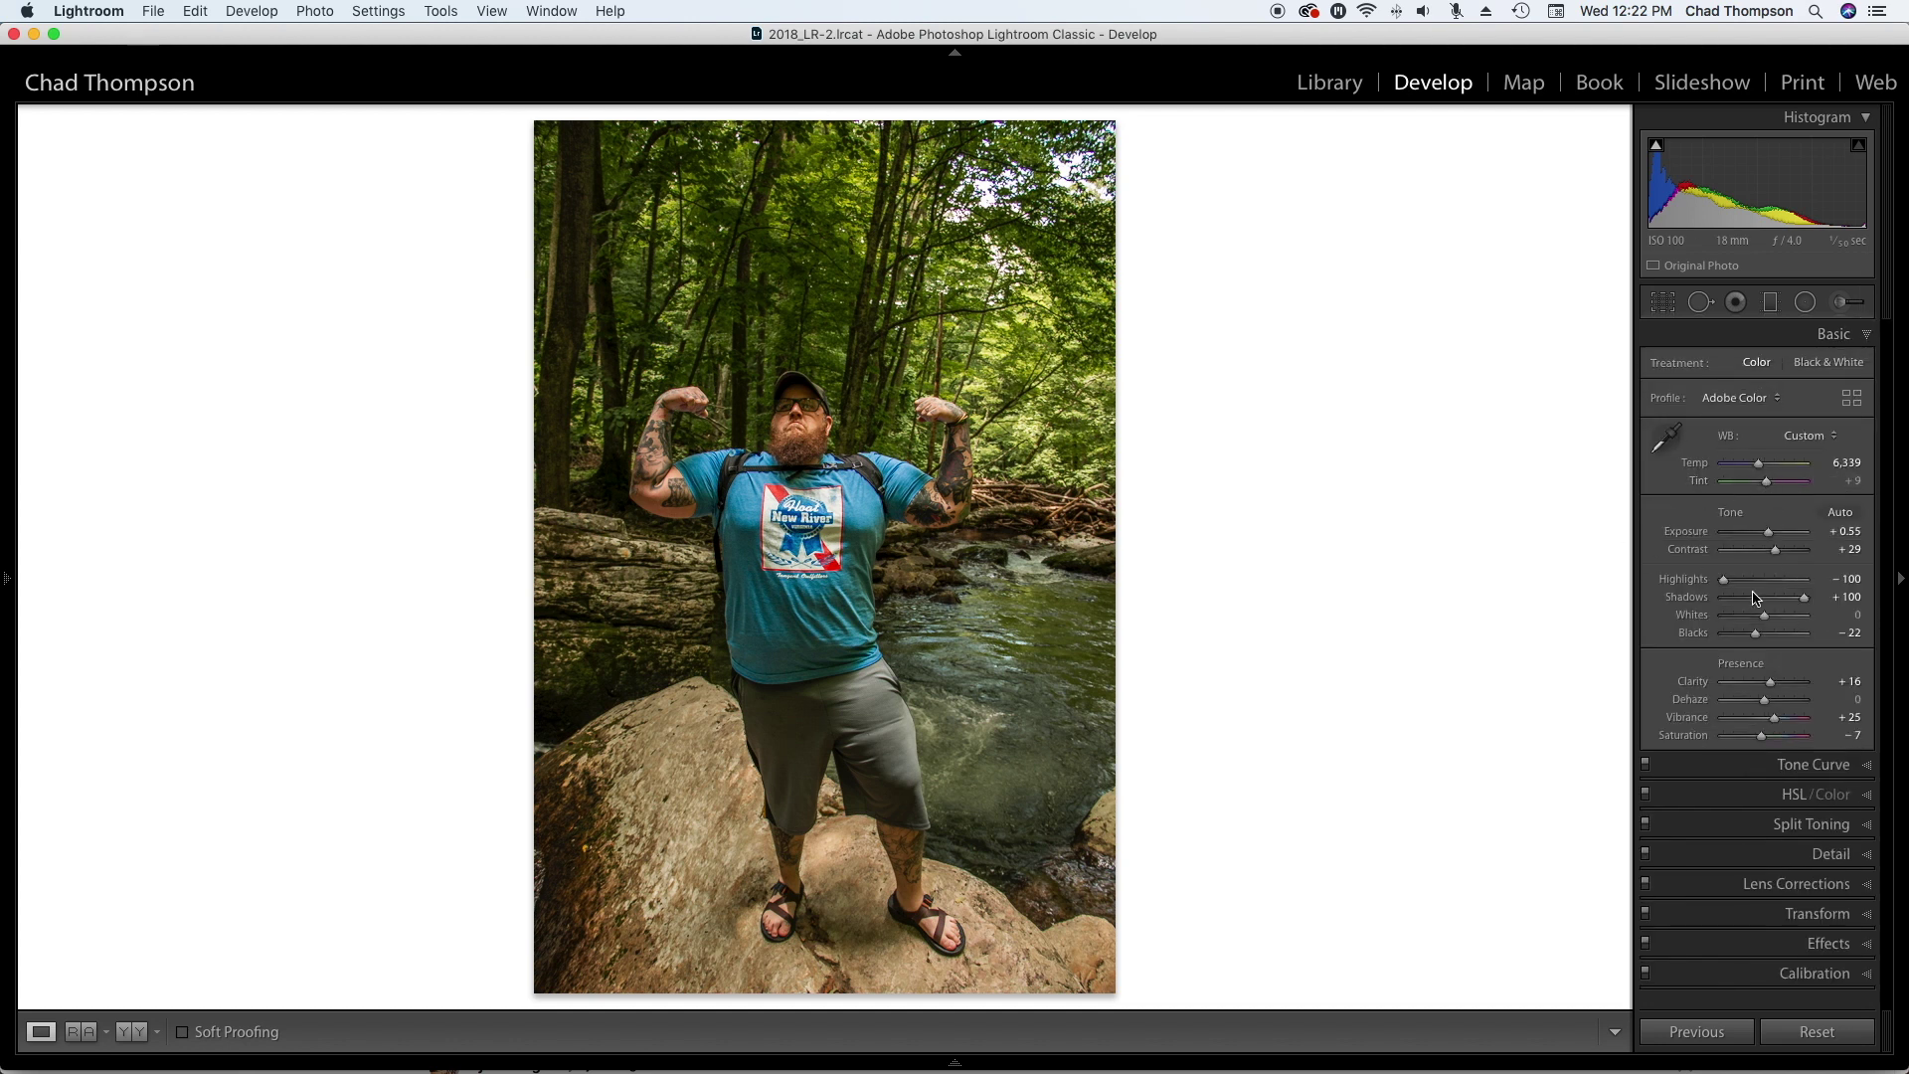
pyautogui.moveTo(1768, 682); pyautogui.dragTo(1778, 720)
pyautogui.click(1776, 720)
pyautogui.click(1849, 735)
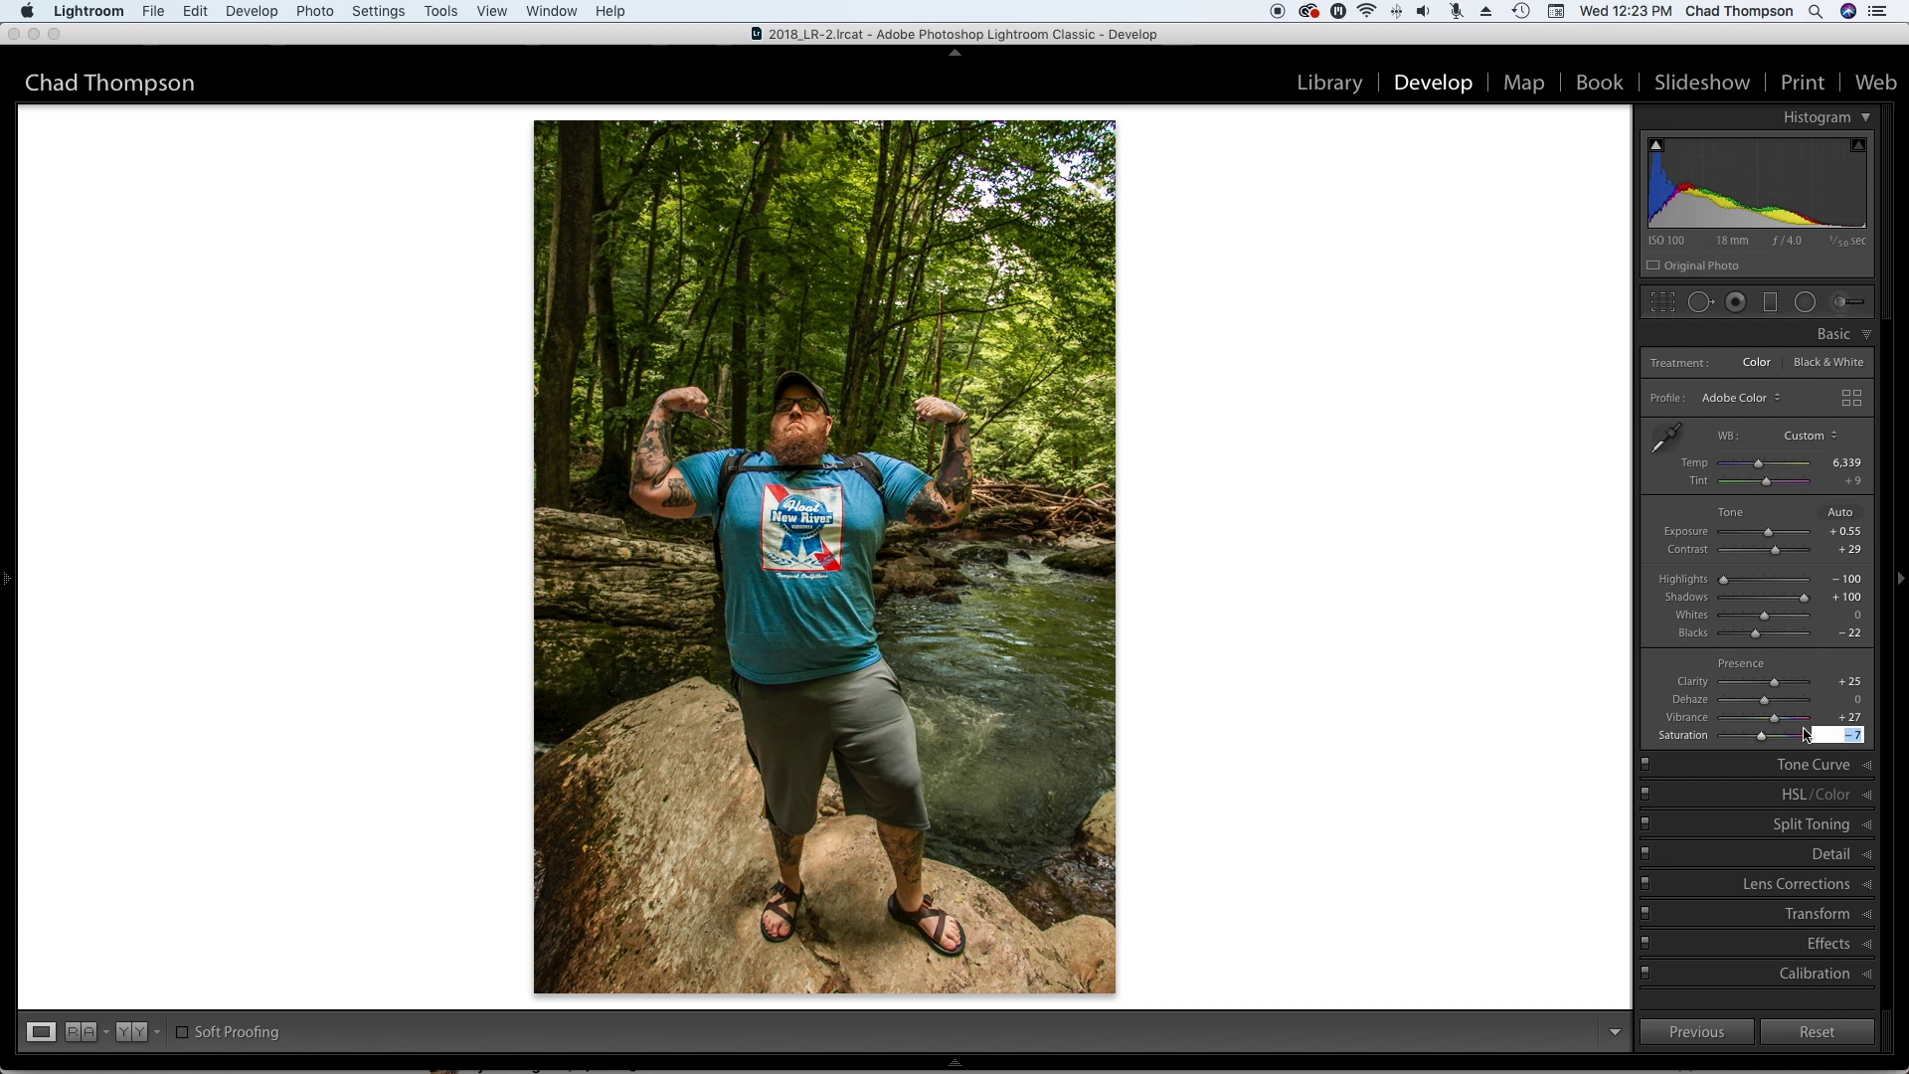
pyautogui.write('-3')
pyautogui.press('Return')
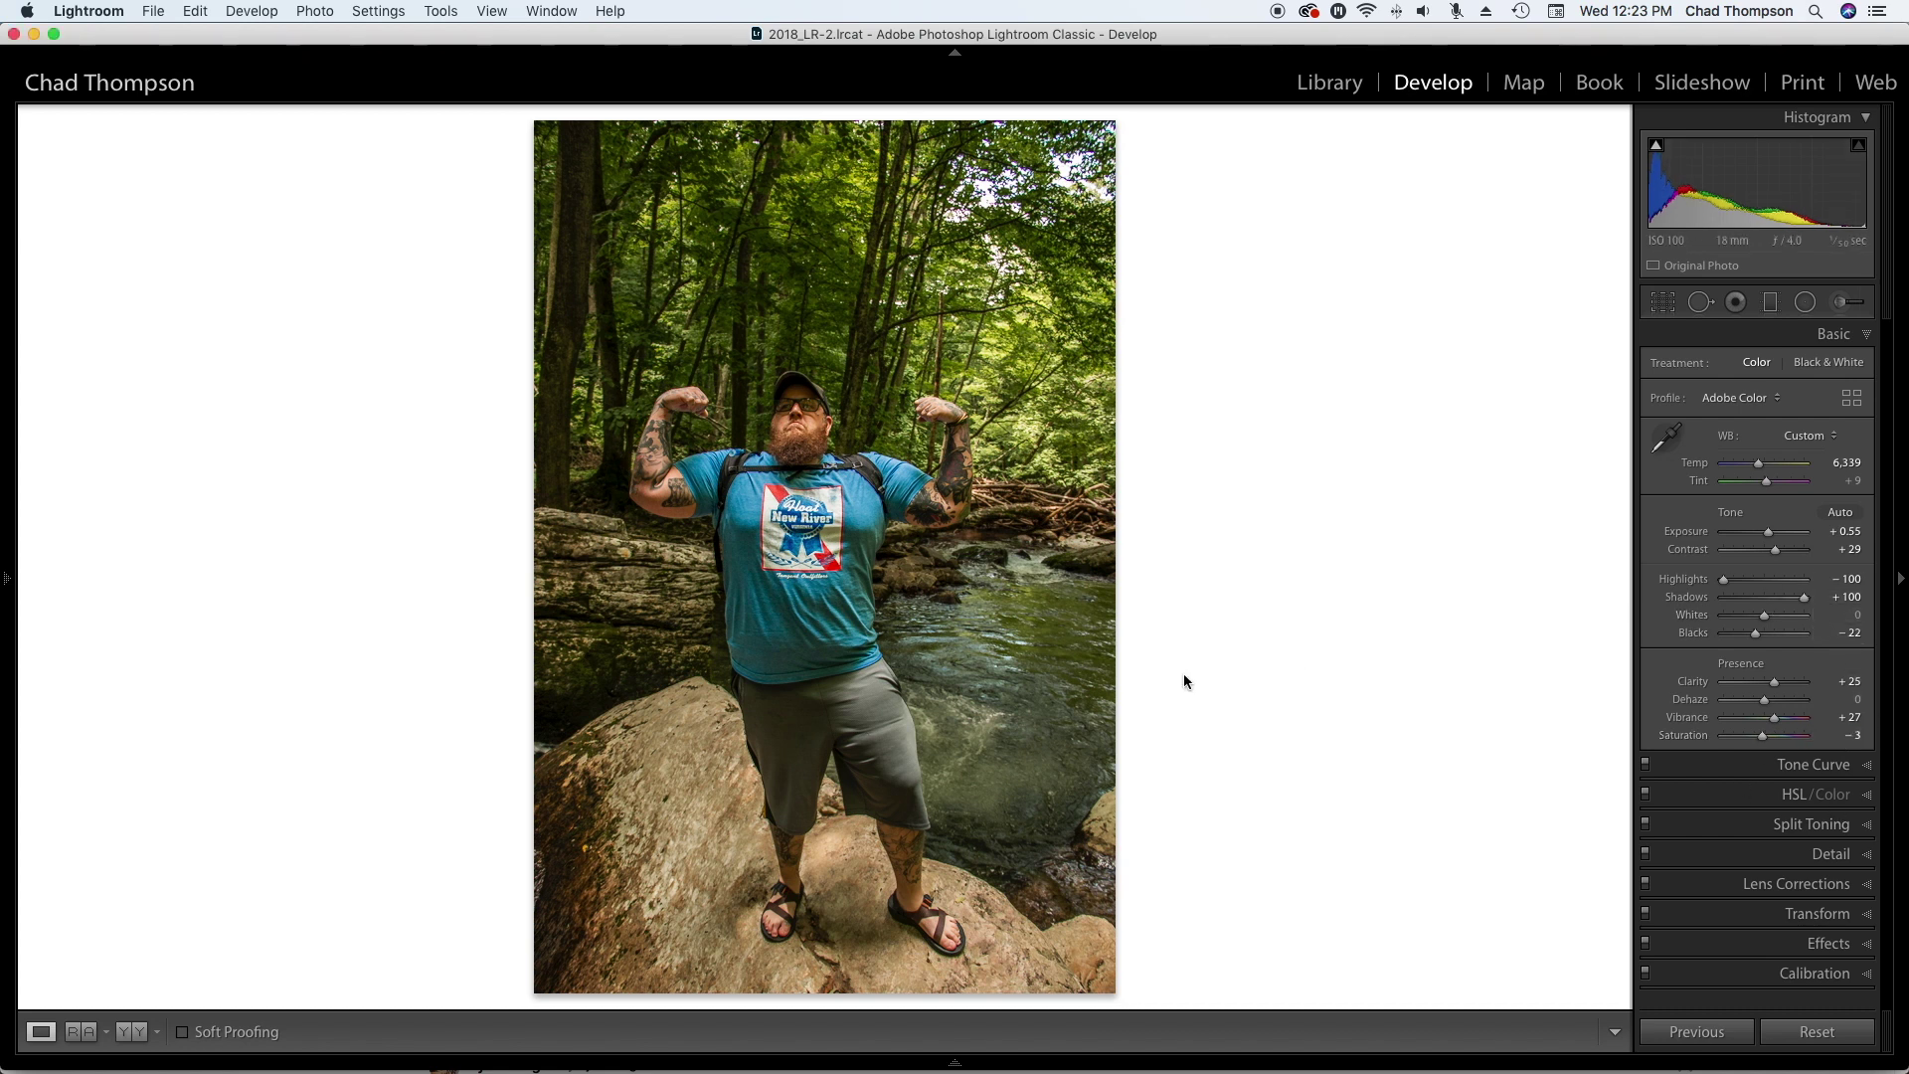
# Compare the before and after versions side by side, and return to the single-photo view.
pyautogui.click(120, 1035)
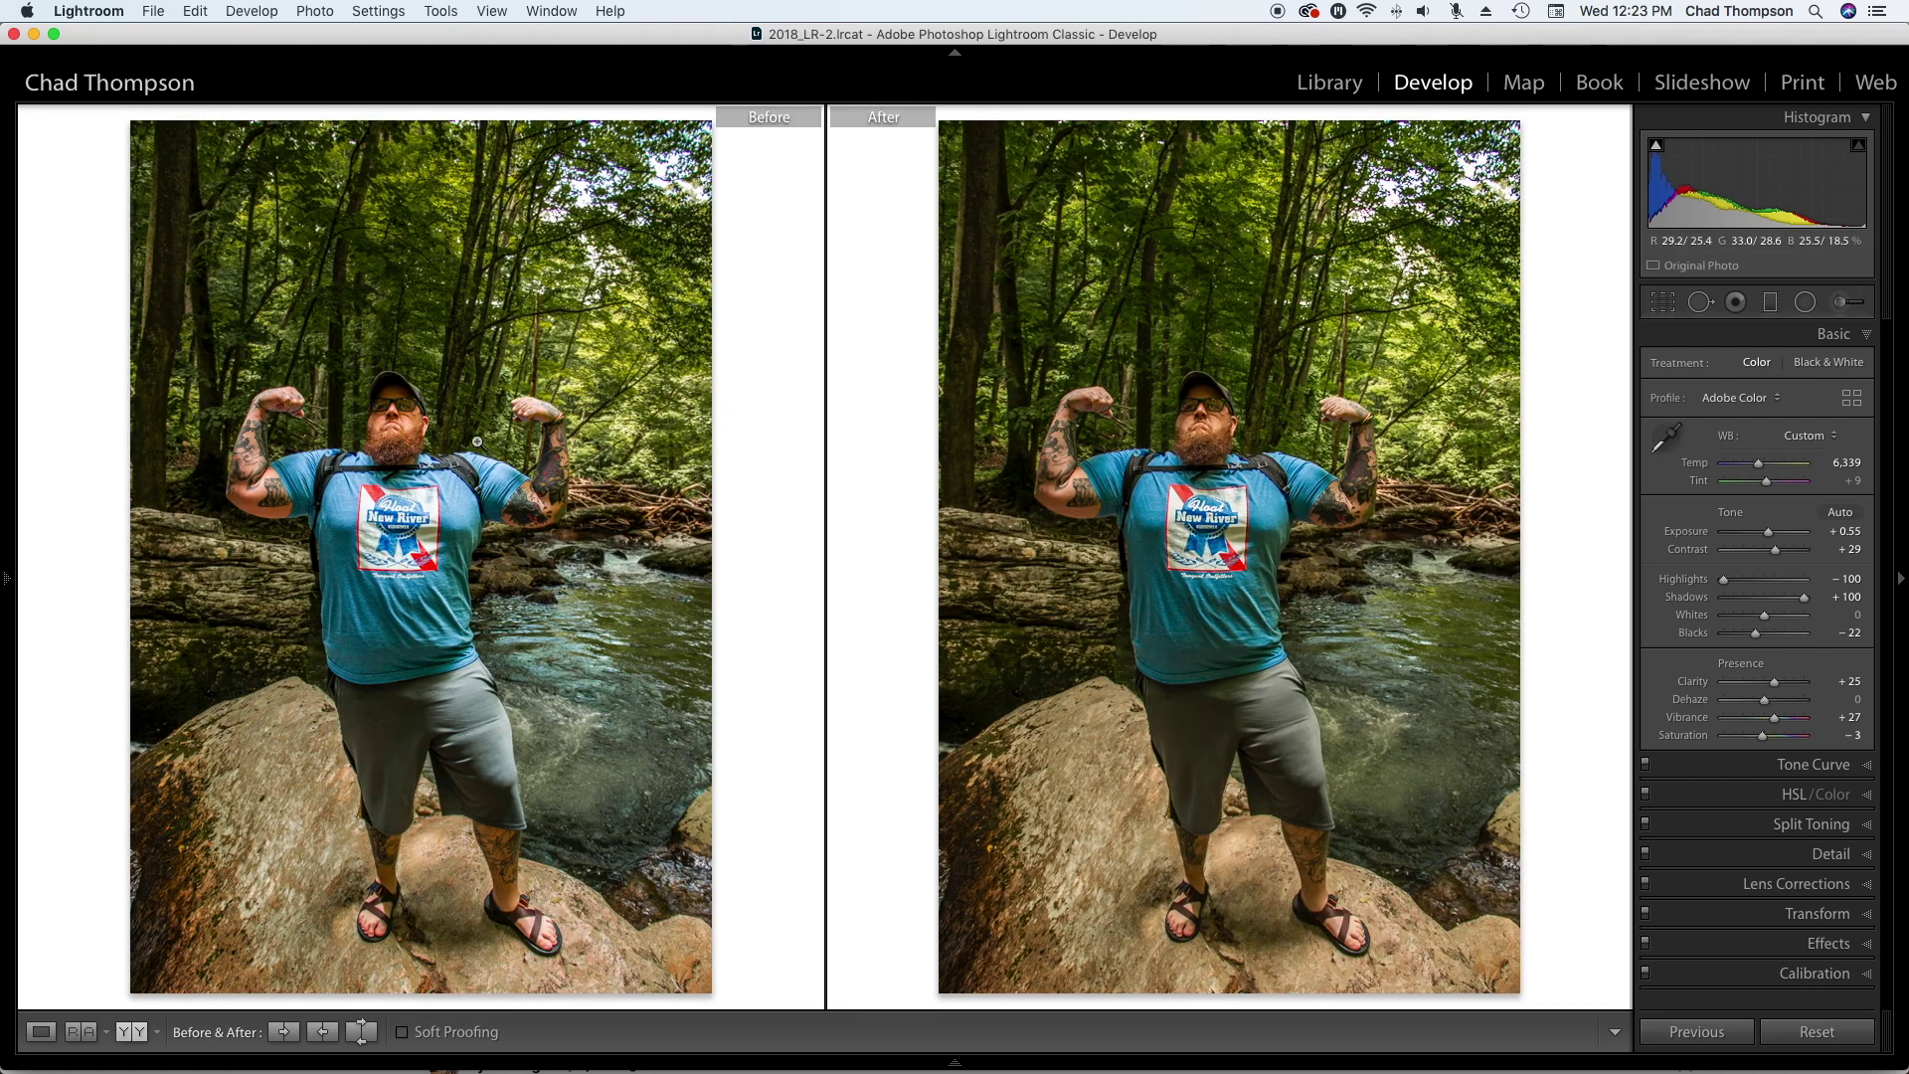
pyautogui.moveTo(20, 1062)
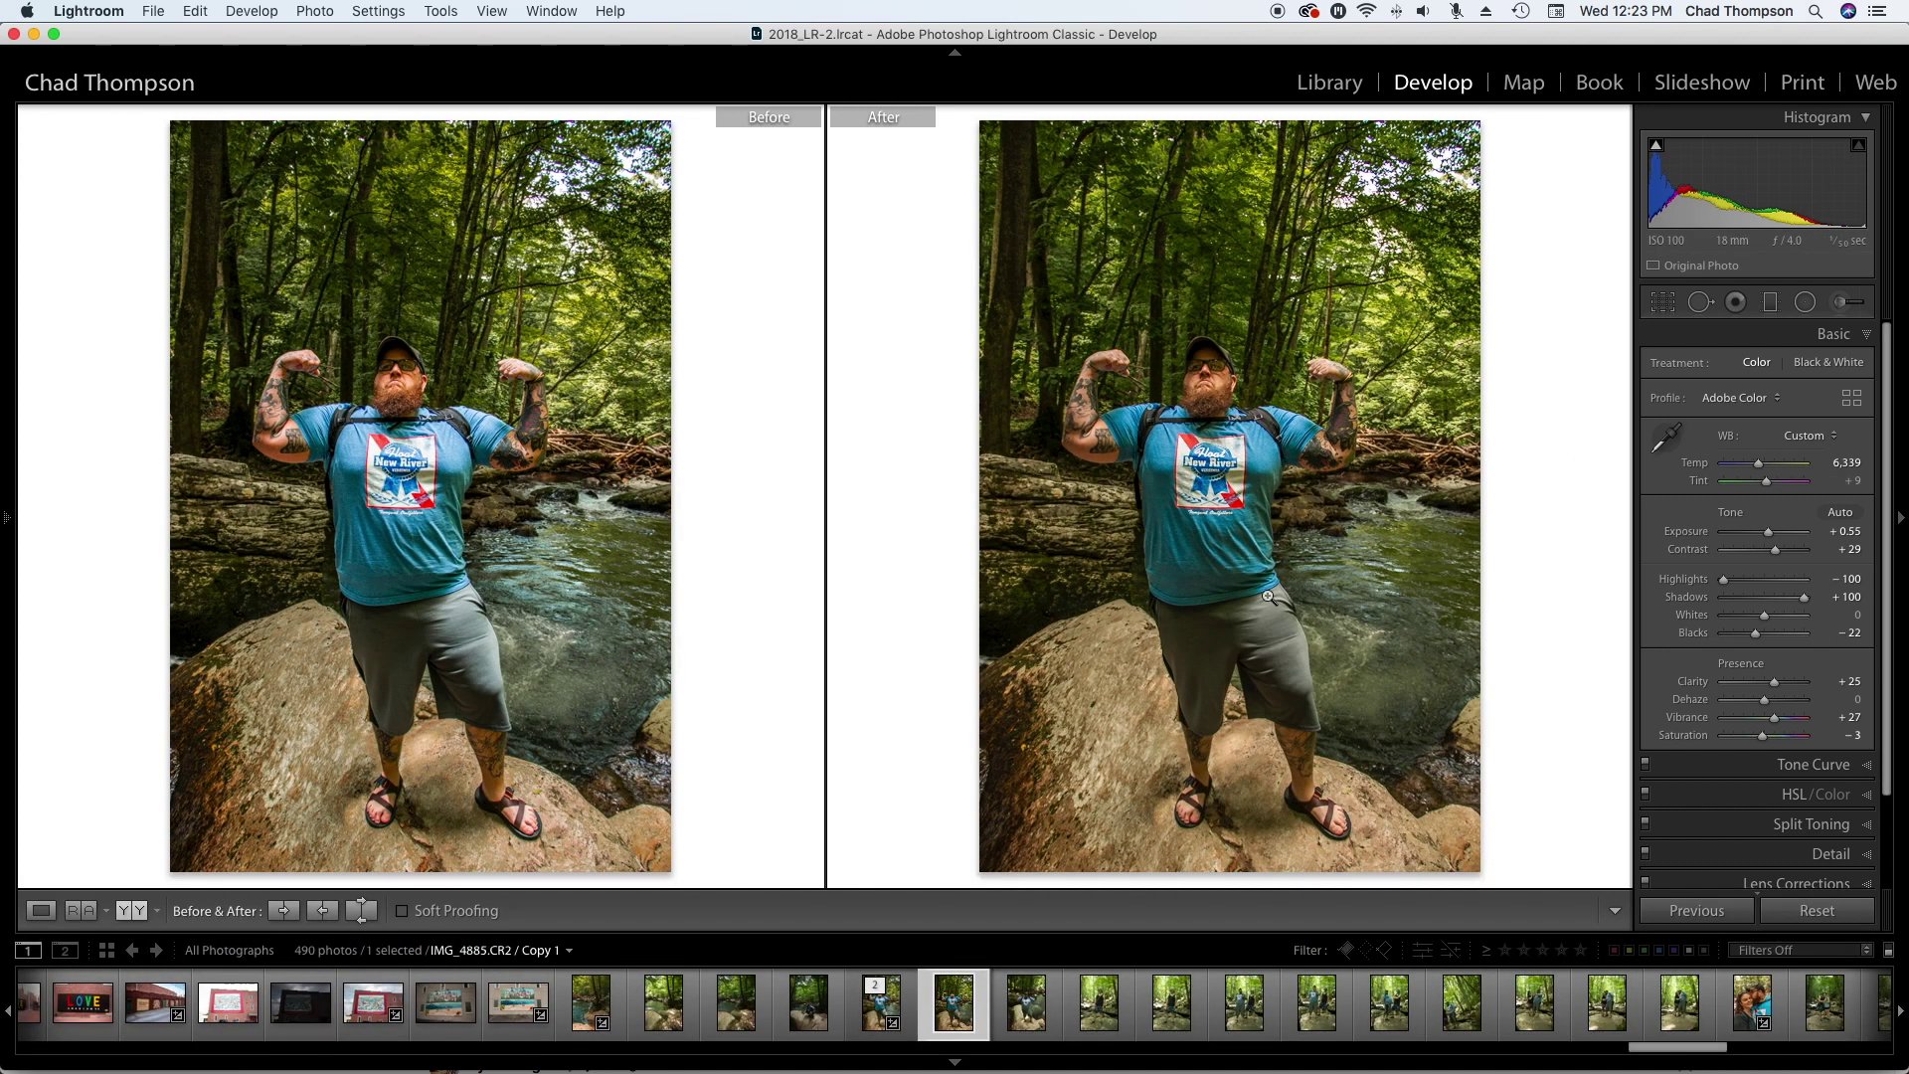
pyautogui.click(36, 917)
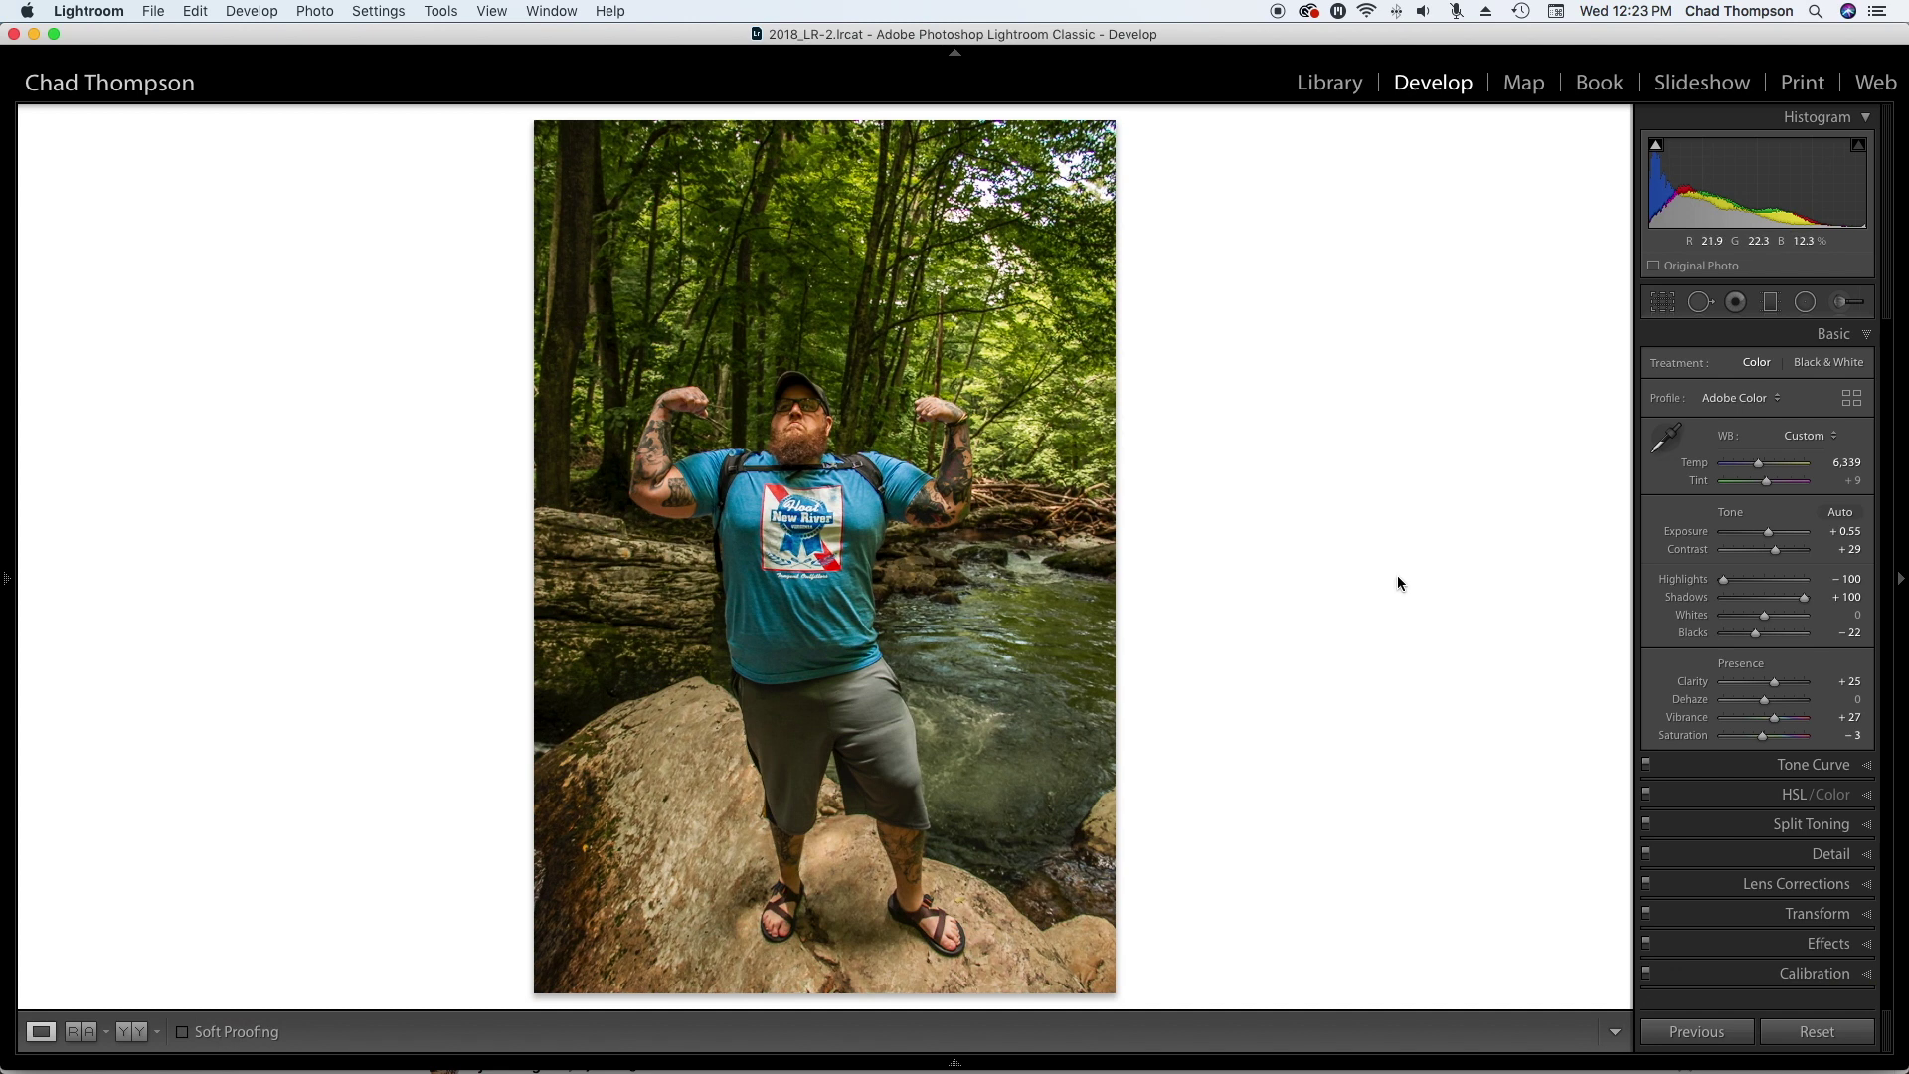
# Refine the tone settings to Exposure +0.95, Contrast +33, Highlights -92, Whites -24 and Blacks -44.
pyautogui.moveTo(1767, 532); pyautogui.dragTo(1770, 537)
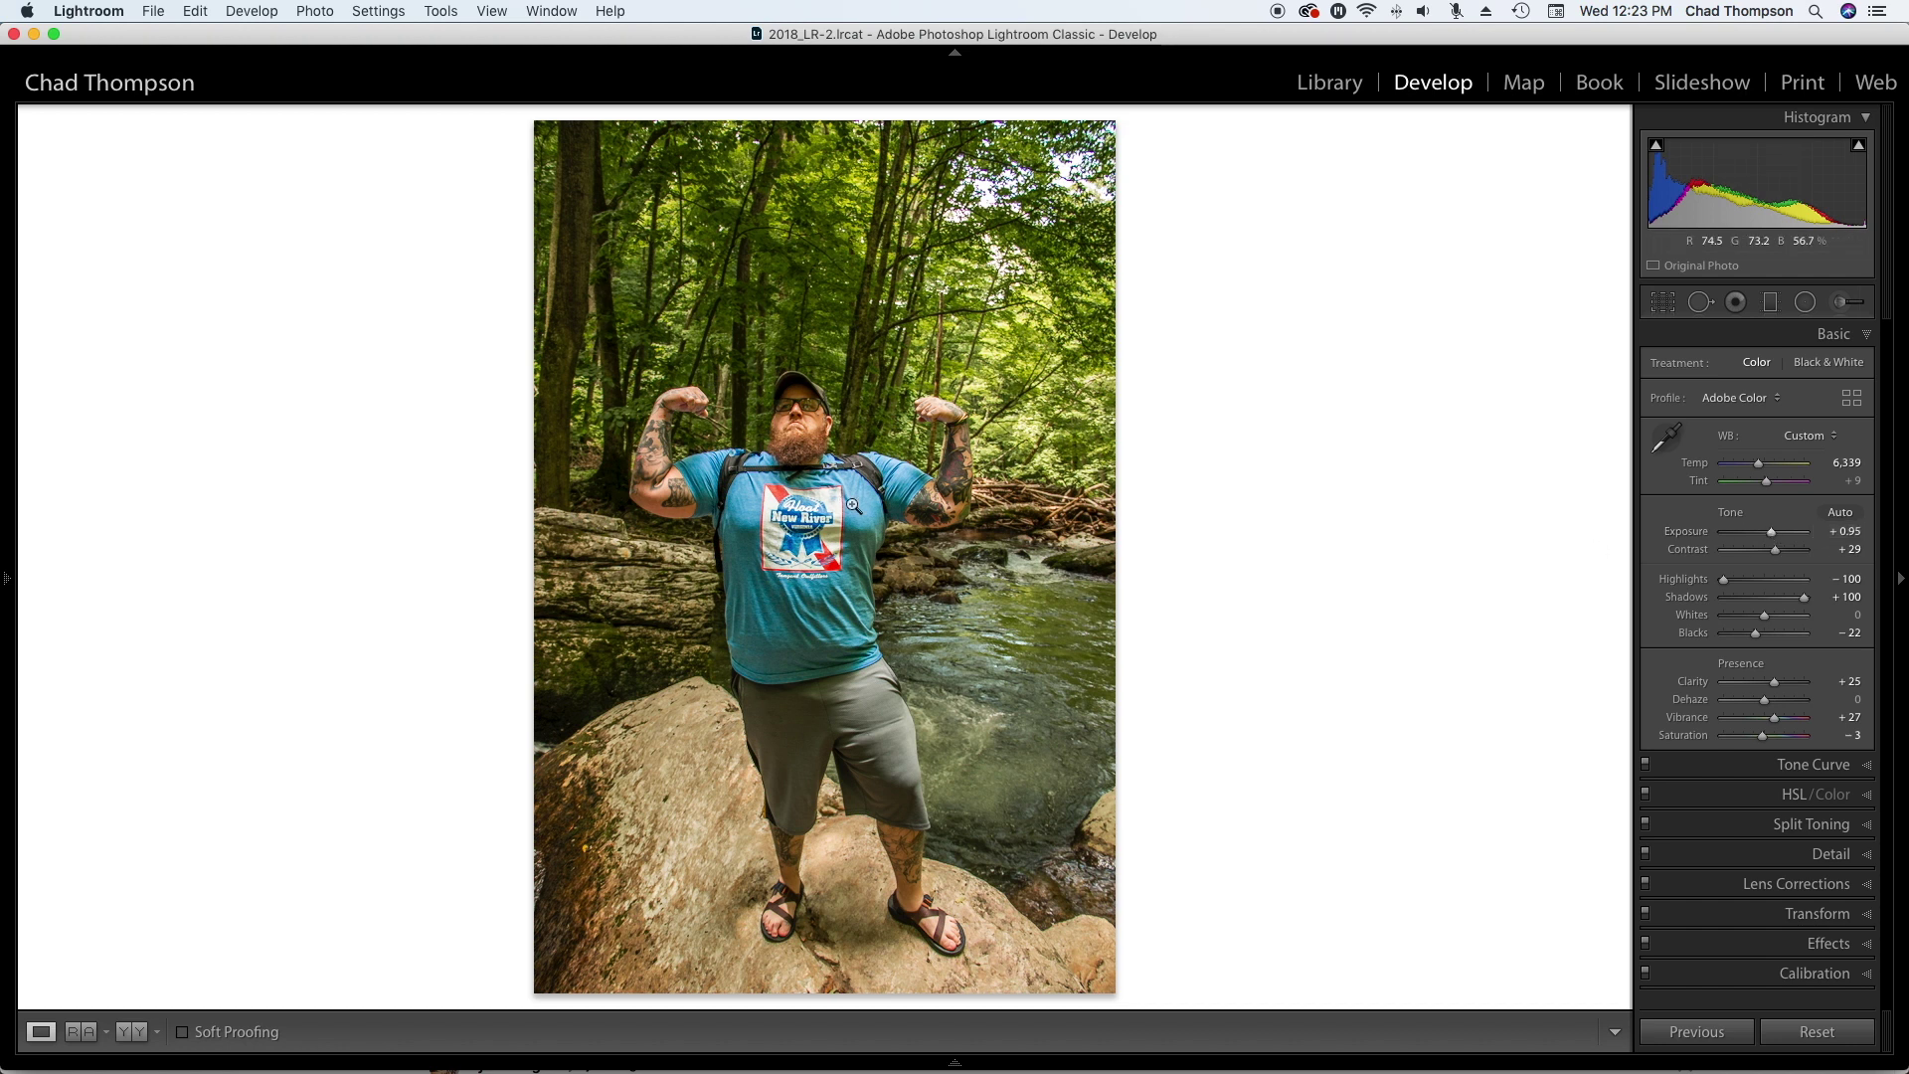
pyautogui.moveTo(1775, 550); pyautogui.dragTo(1776, 550)
pyautogui.moveTo(1757, 632)
pyautogui.mouseDown()
pyautogui.moveTo(1752, 614)
pyautogui.moveTo(1774, 618)
pyautogui.moveTo(1755, 615)
pyautogui.mouseUp()
pyautogui.moveTo(1723, 579); pyautogui.dragTo(1780, 553)
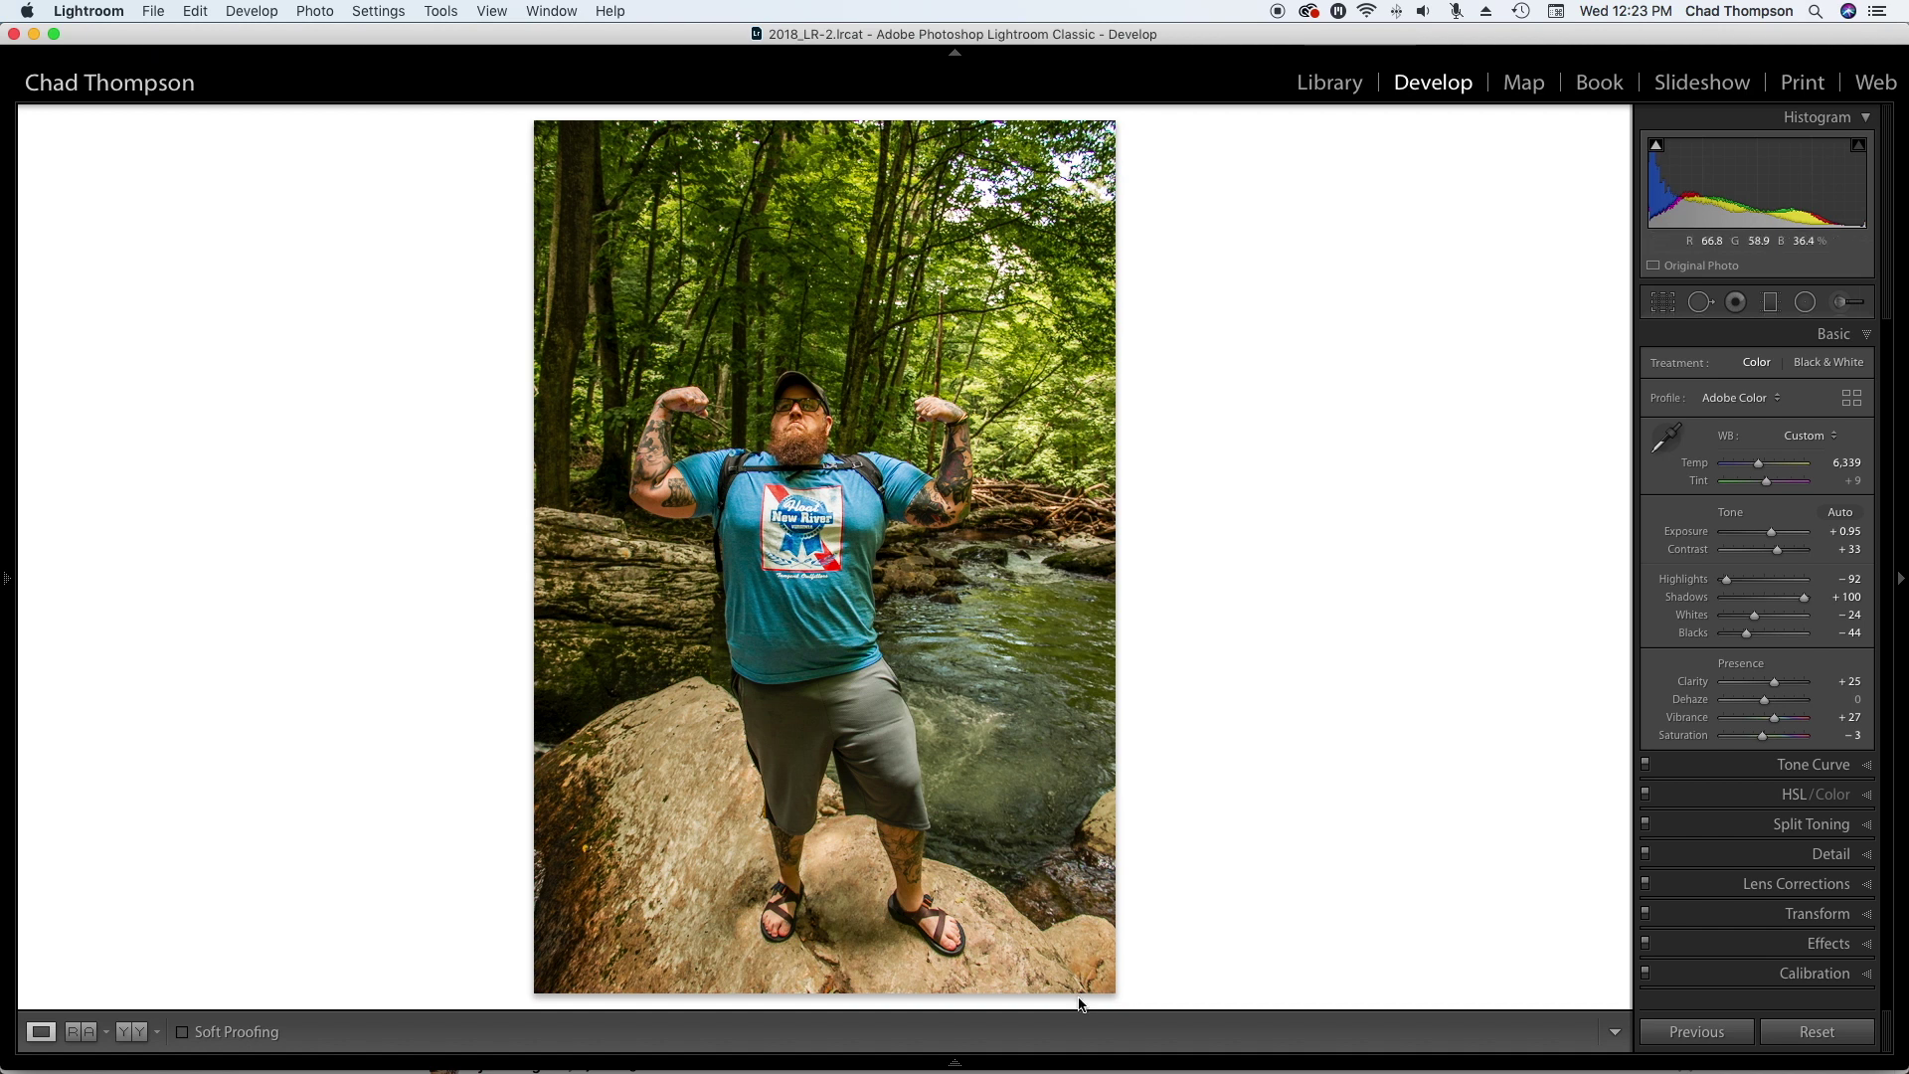
# Reset all develop settings on the copy of IMG_4885.CR2, and switch to the original edited photo.
pyautogui.click(952, 1064)
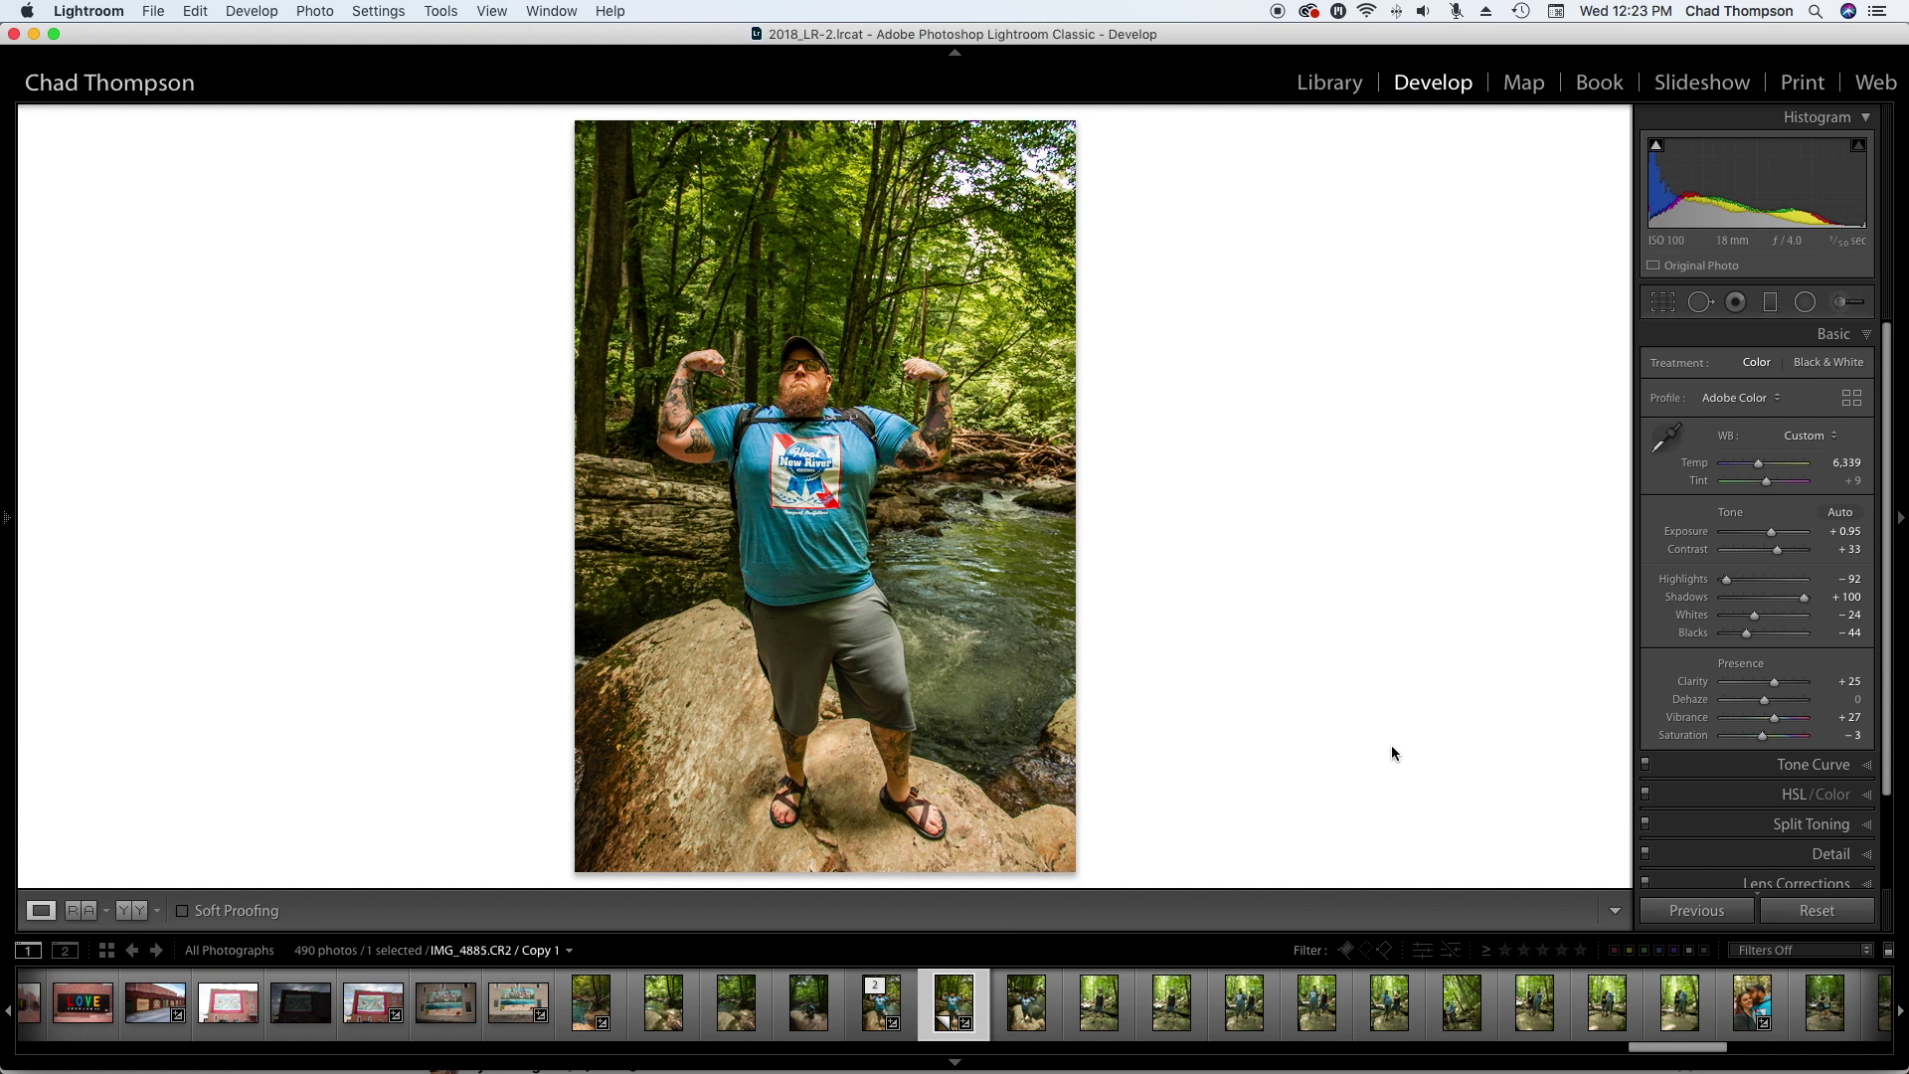
pyautogui.click(1817, 910)
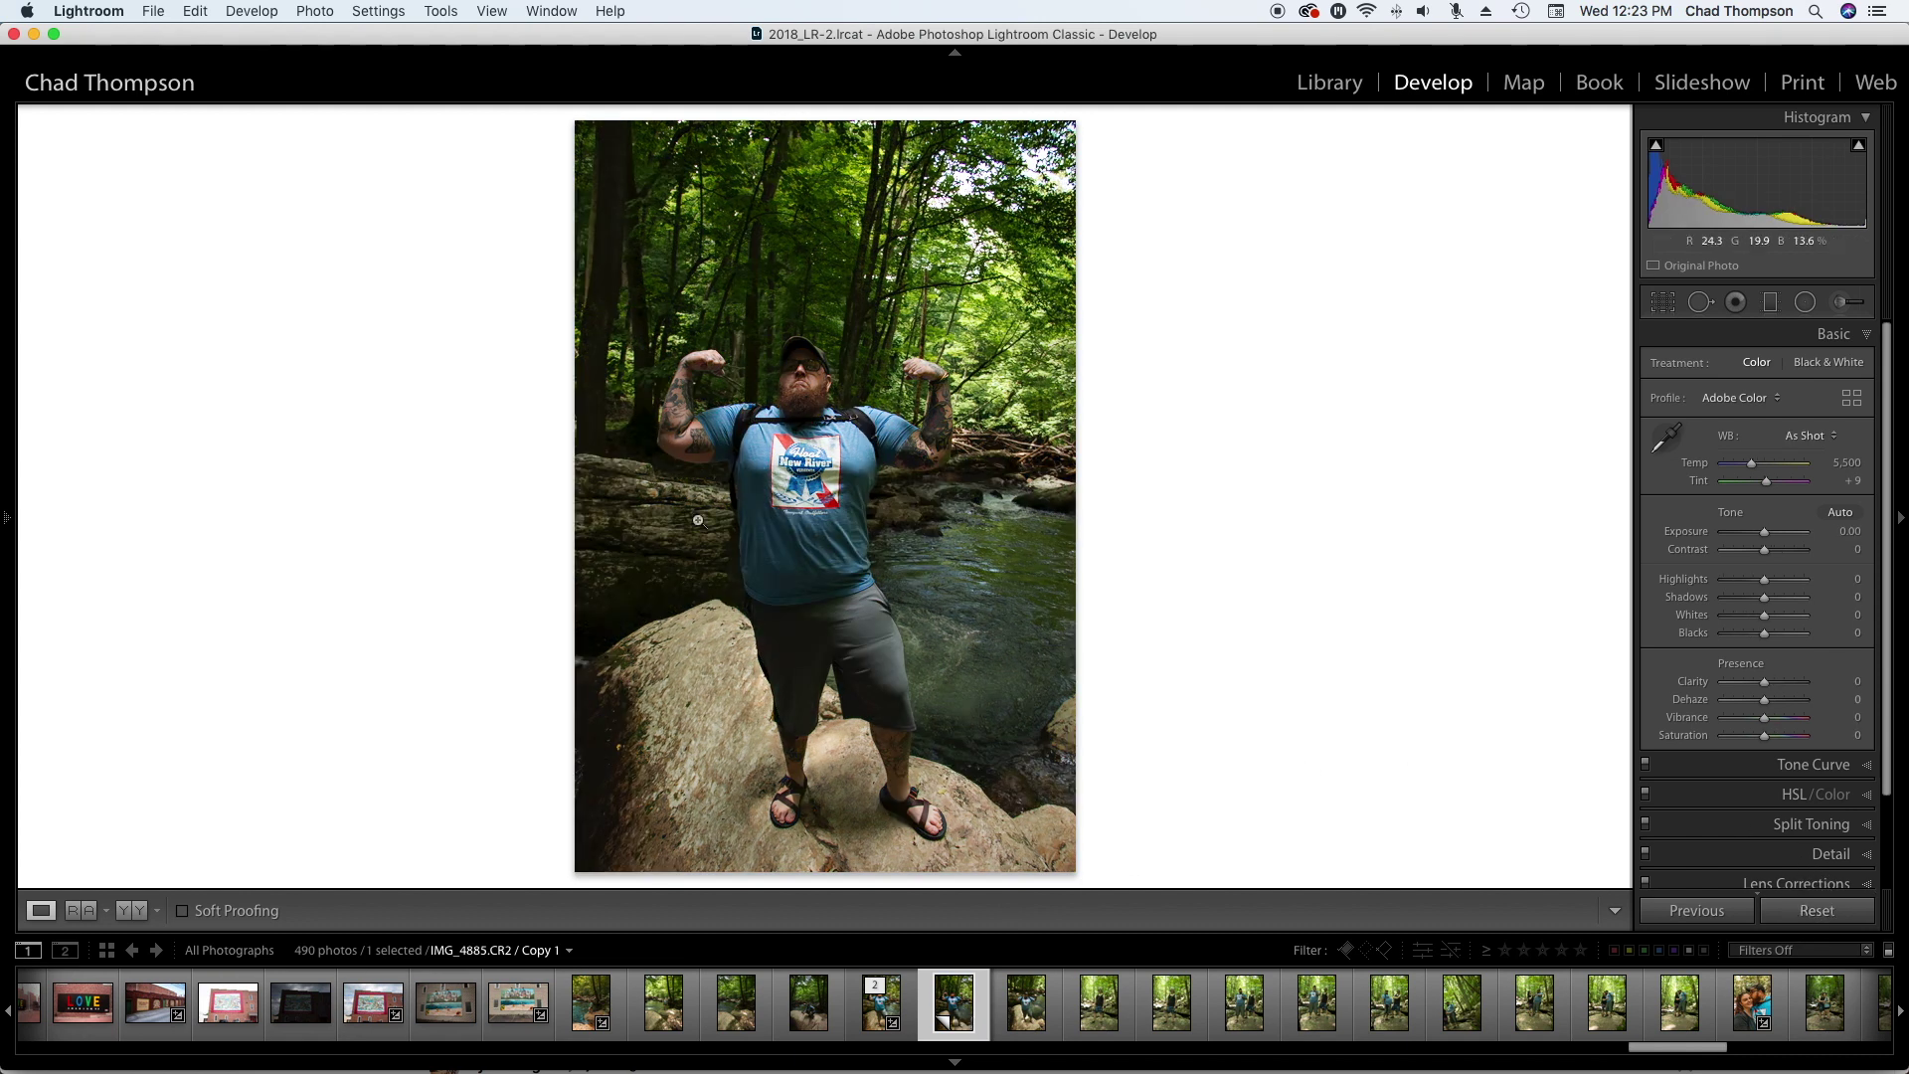
pyautogui.press('Left')
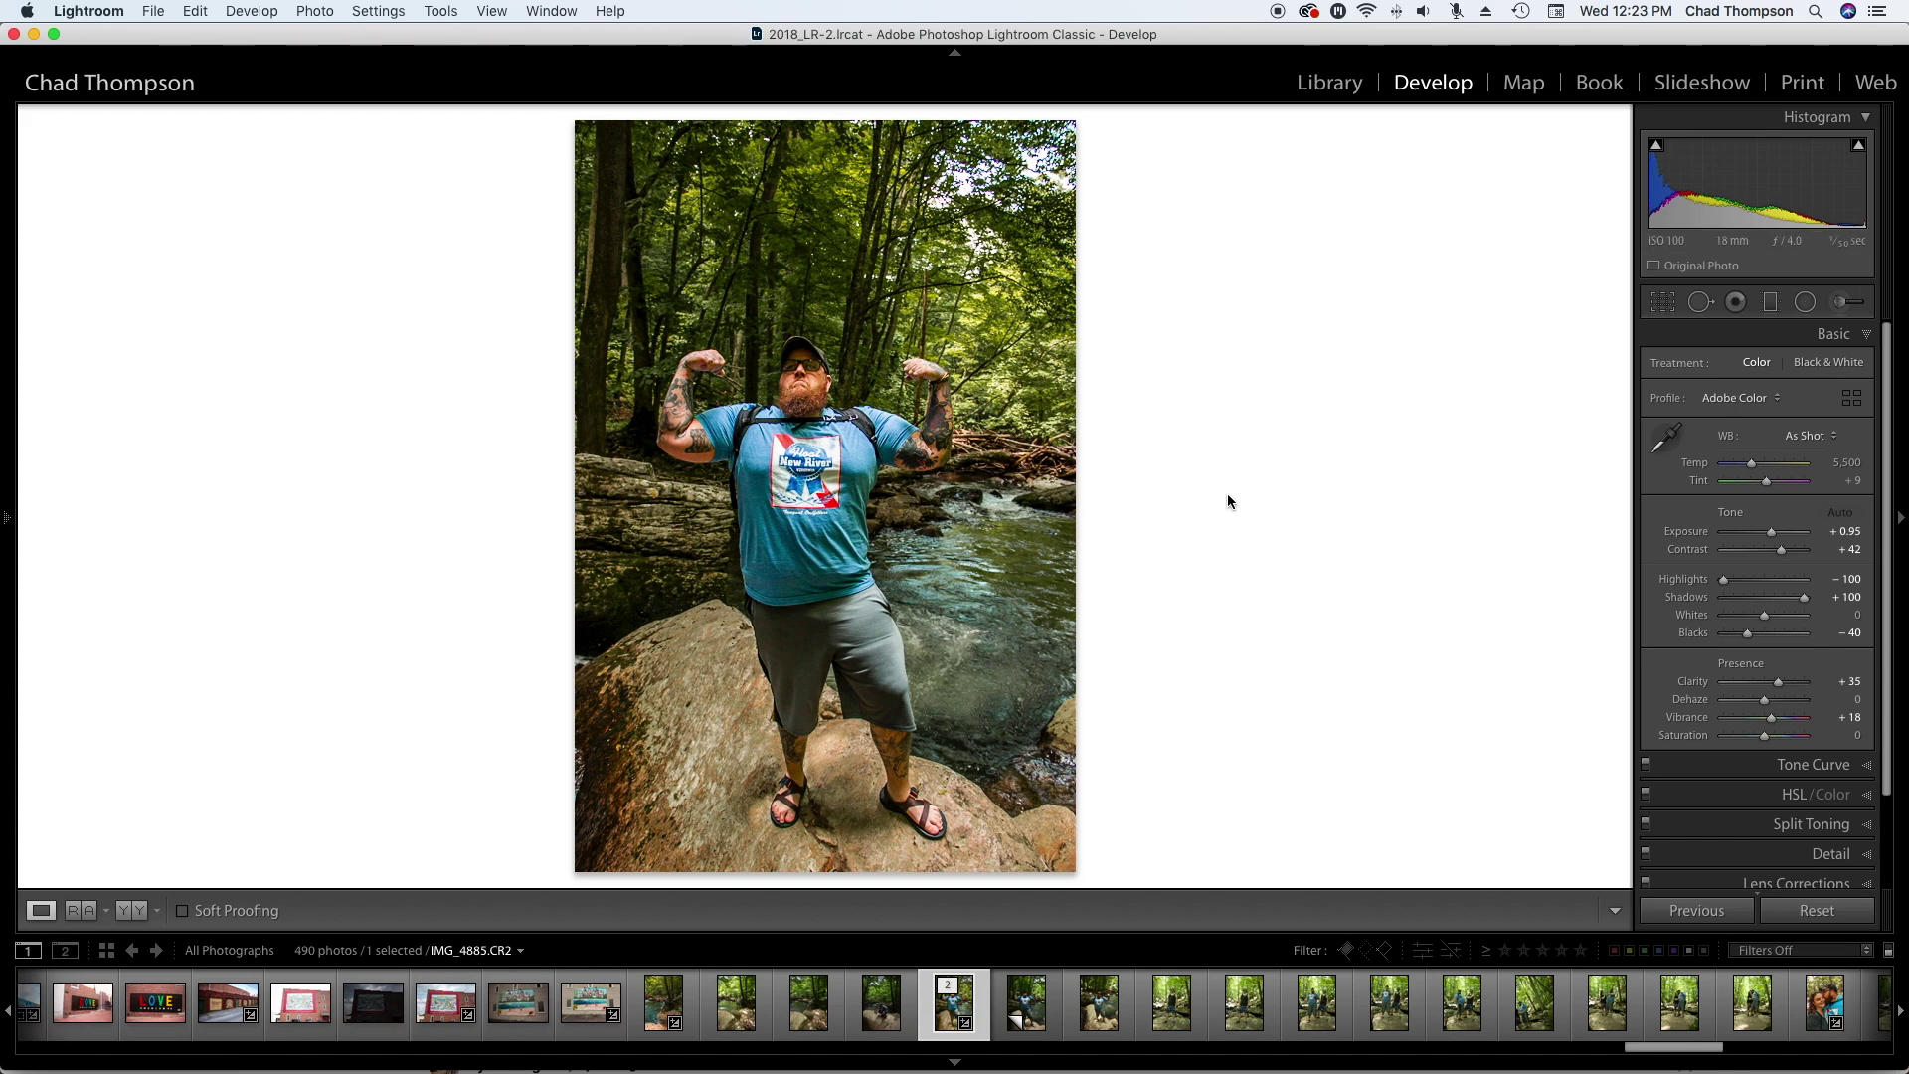